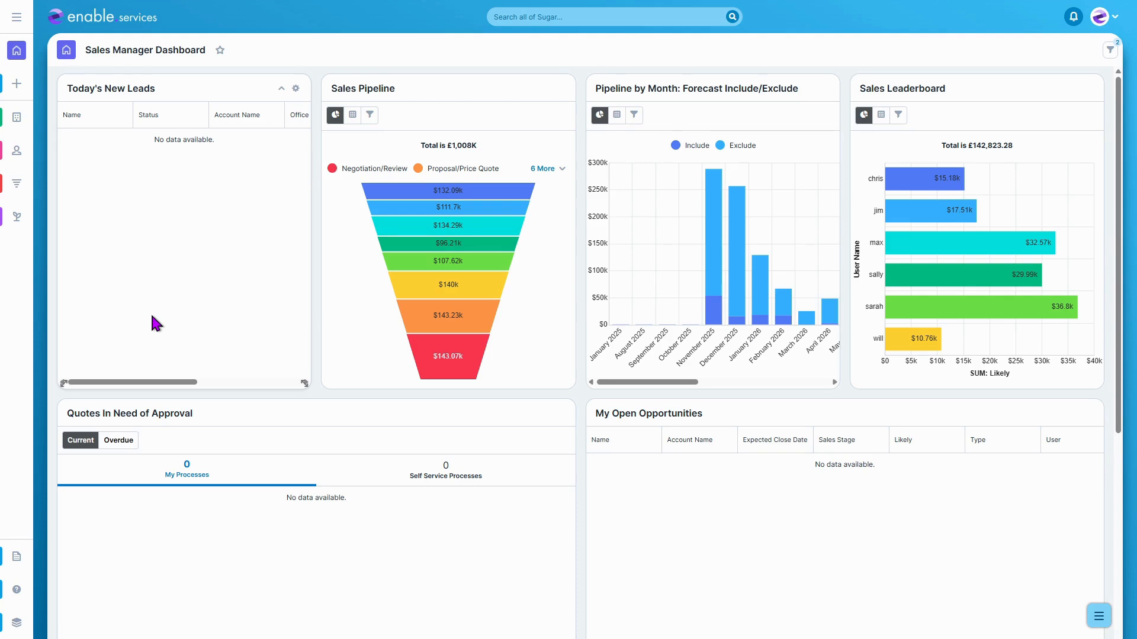
Schedule a call with the subject "First Call" from the contact record of the President at Rubble Group Inc
{"action": "left_click", "coordinate": [19, 161]}
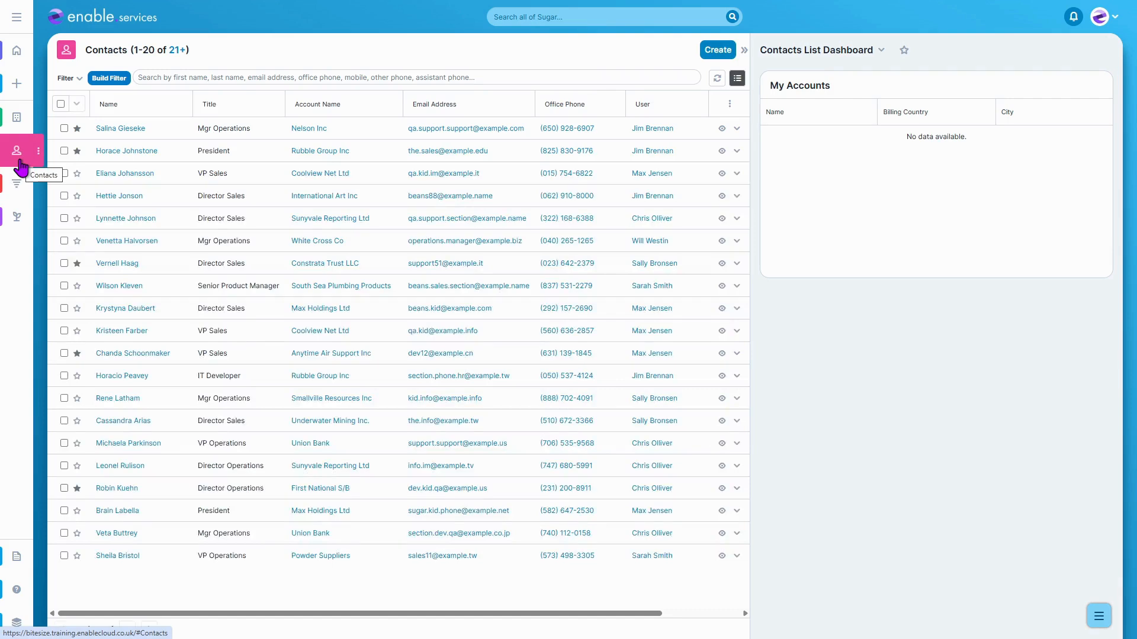
{"action": "left_click", "coordinate": [141, 152]}
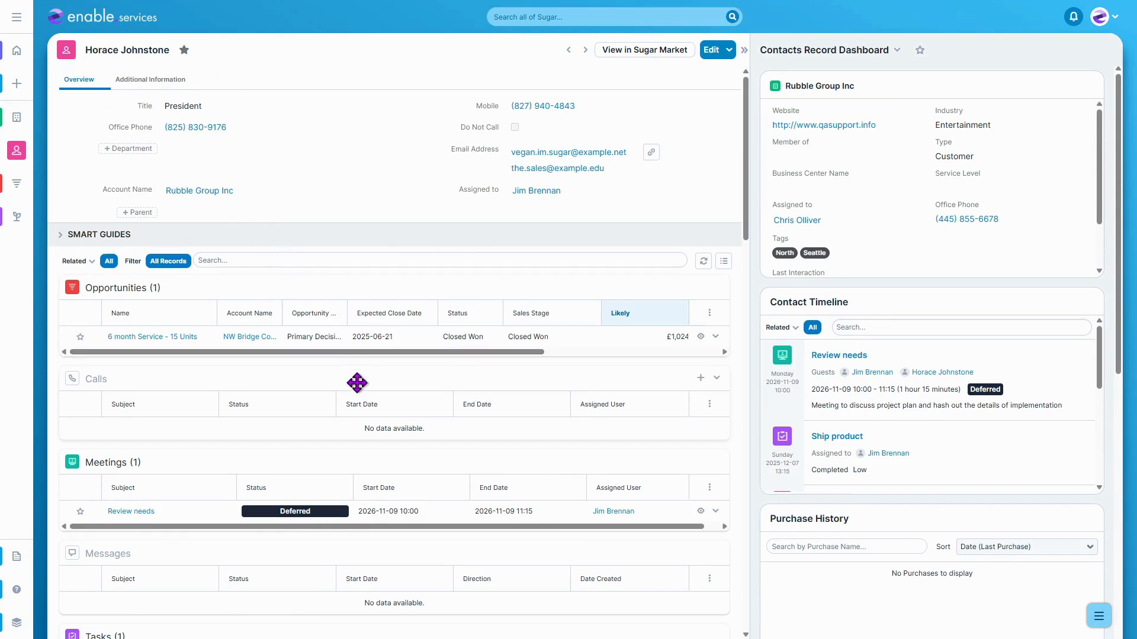
{"action": "left_click", "coordinate": [701, 377]}
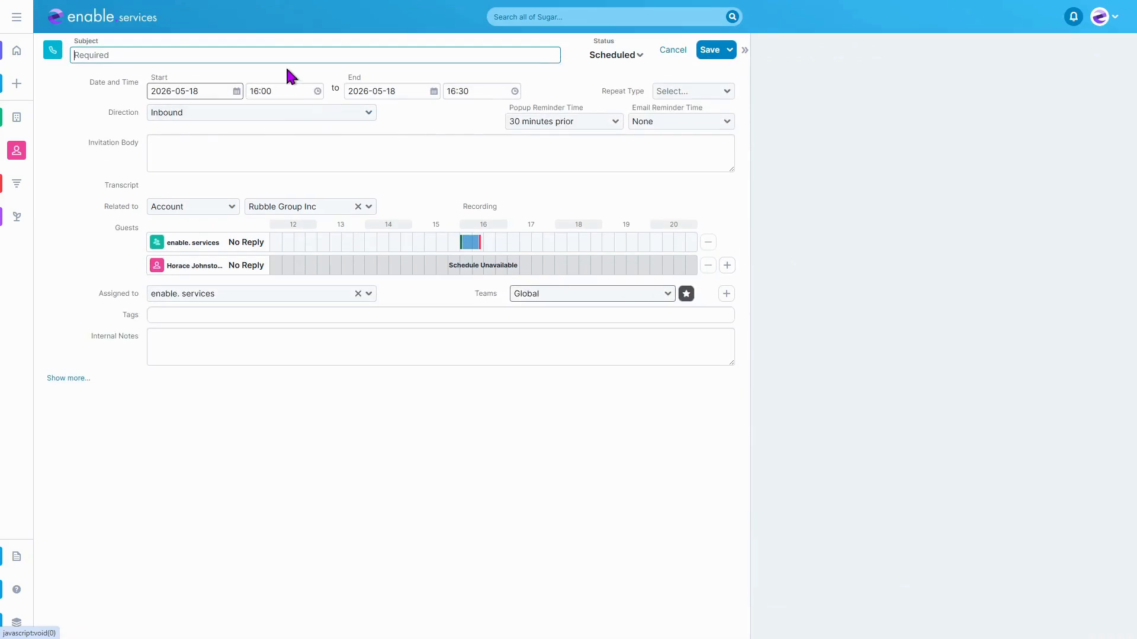
{"action": "type", "text": "First Call"}
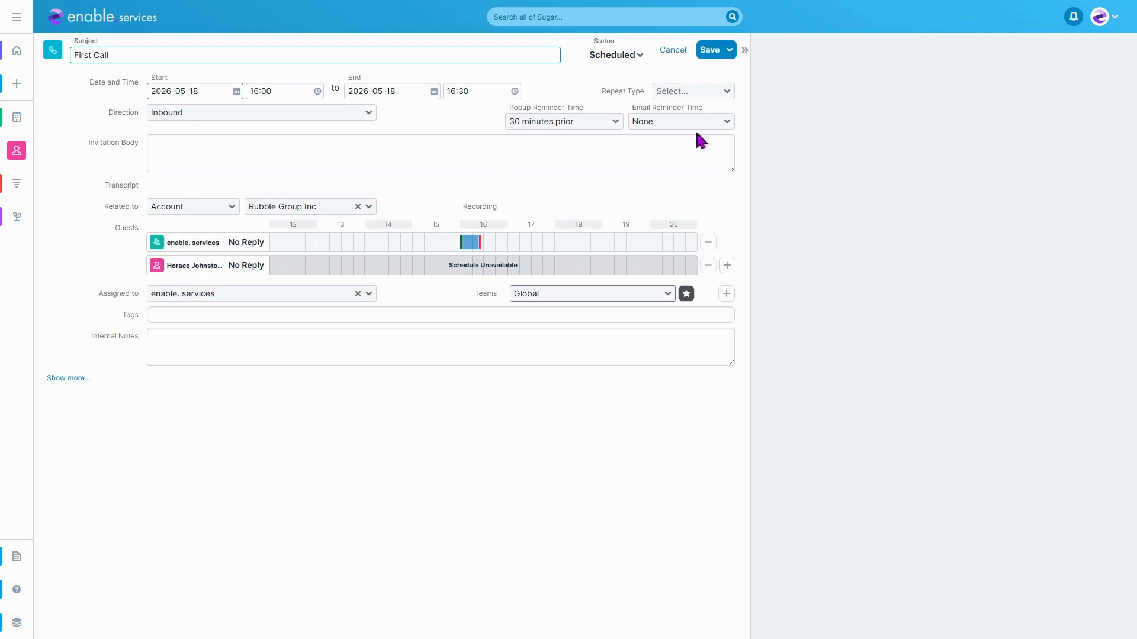
{"action": "left_click", "coordinate": [711, 52]}
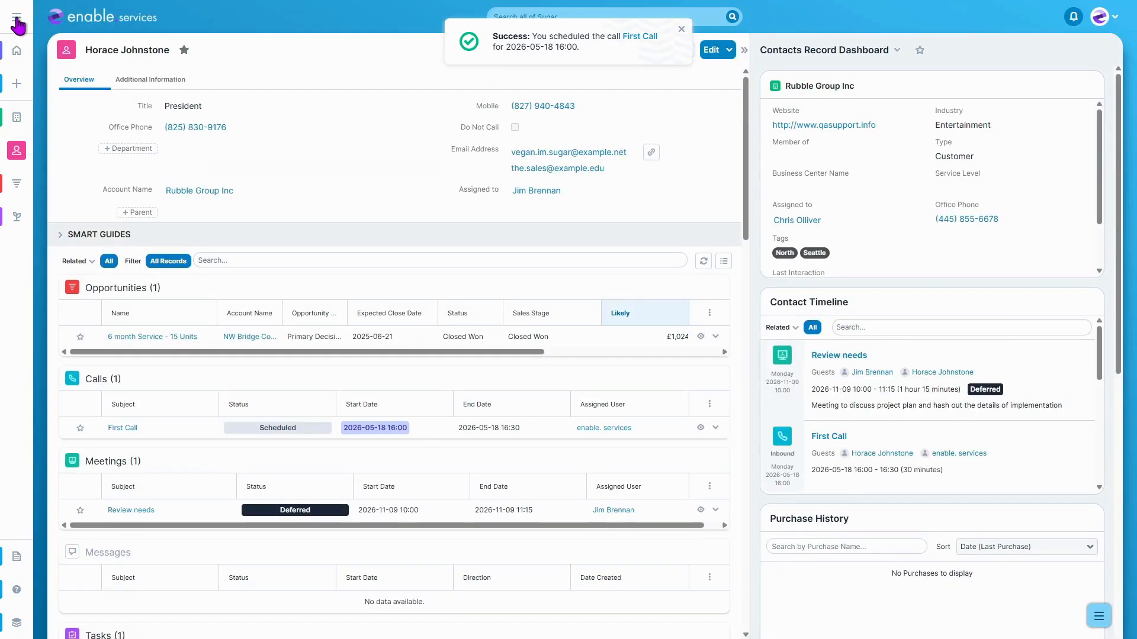
Open the calendar and check which activity types can be created on 19 May 2026, without creating one
{"action": "left_click", "coordinate": [16, 17]}
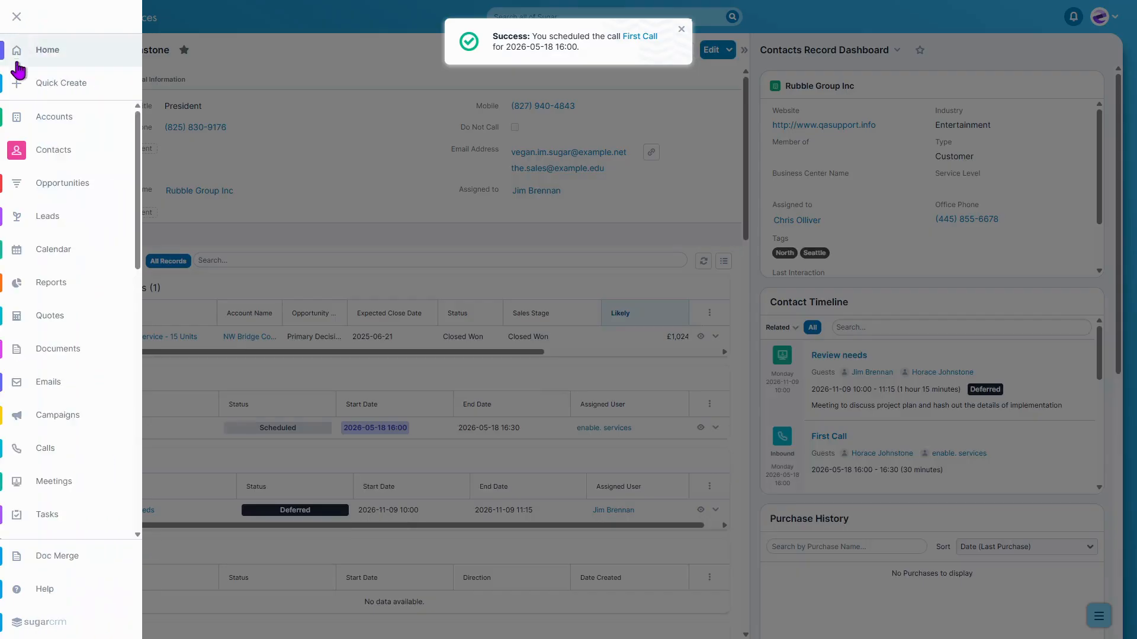
{"action": "left_click", "coordinate": [49, 247]}
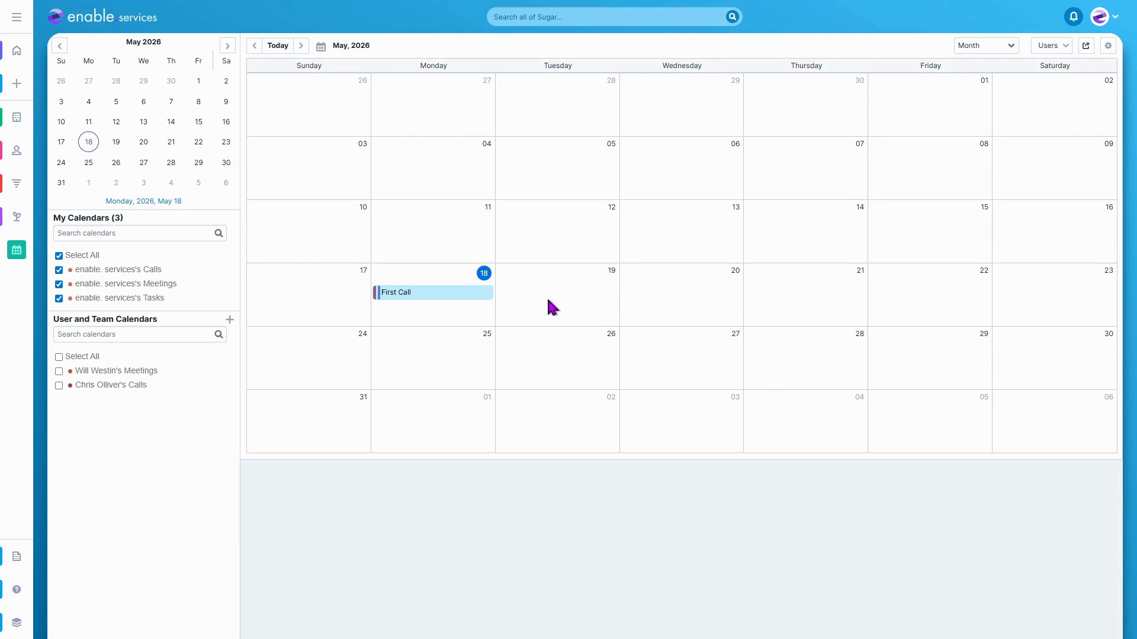
{"action": "left_click", "coordinate": [566, 295]}
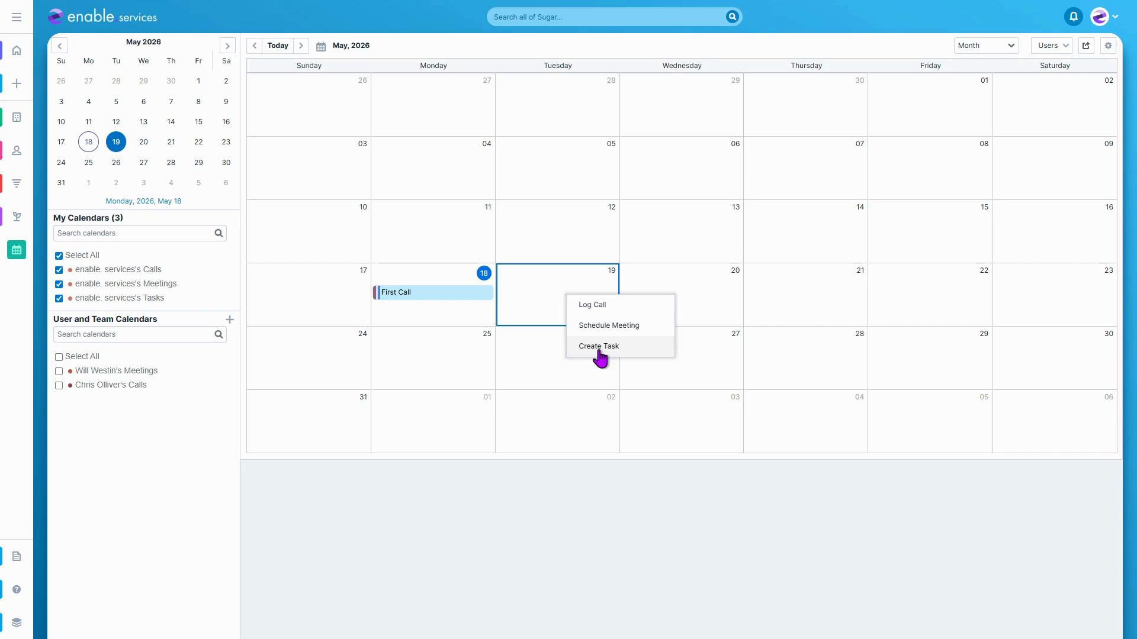
{"action": "left_click", "coordinate": [574, 364]}
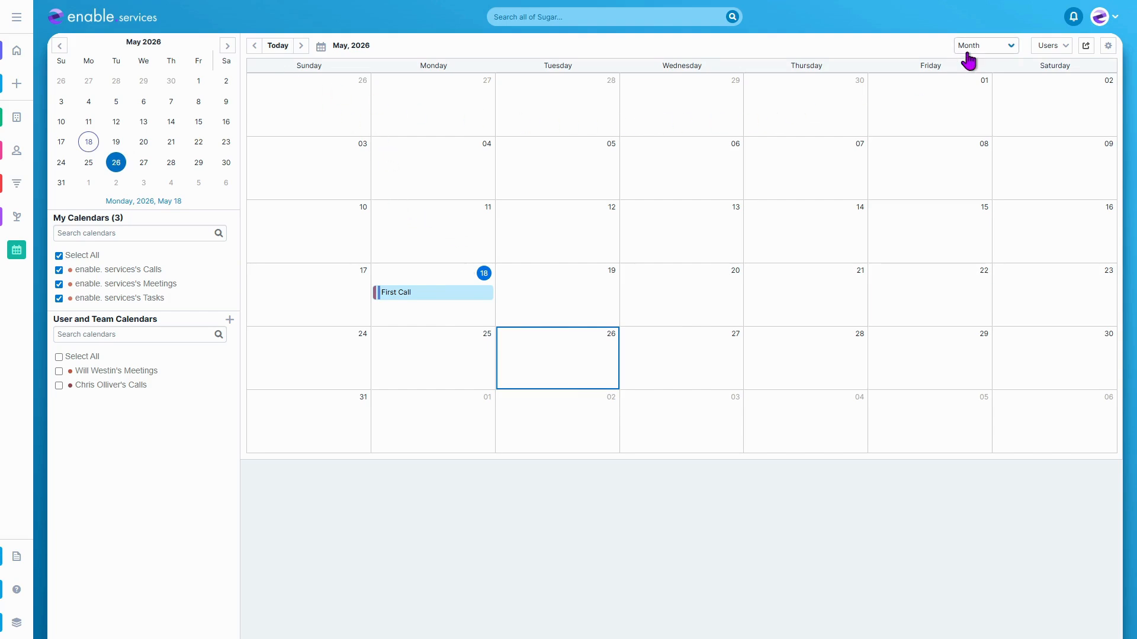
Show the calendar in the Day view and in the Work Week view
{"action": "left_click", "coordinate": [992, 47]}
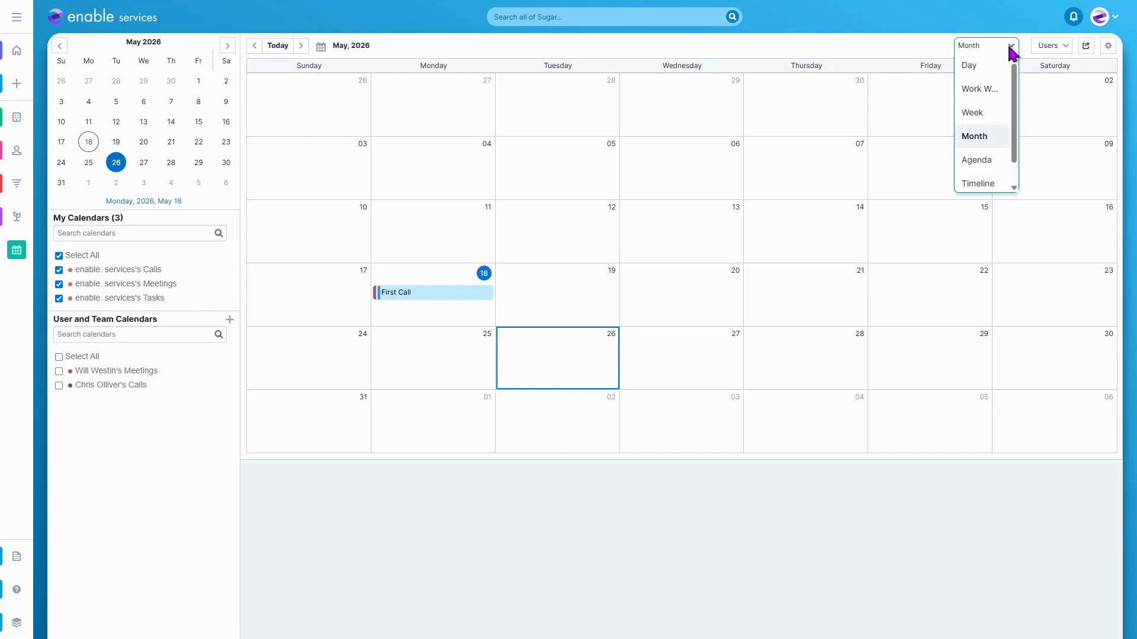
{"action": "left_click", "coordinate": [980, 65]}
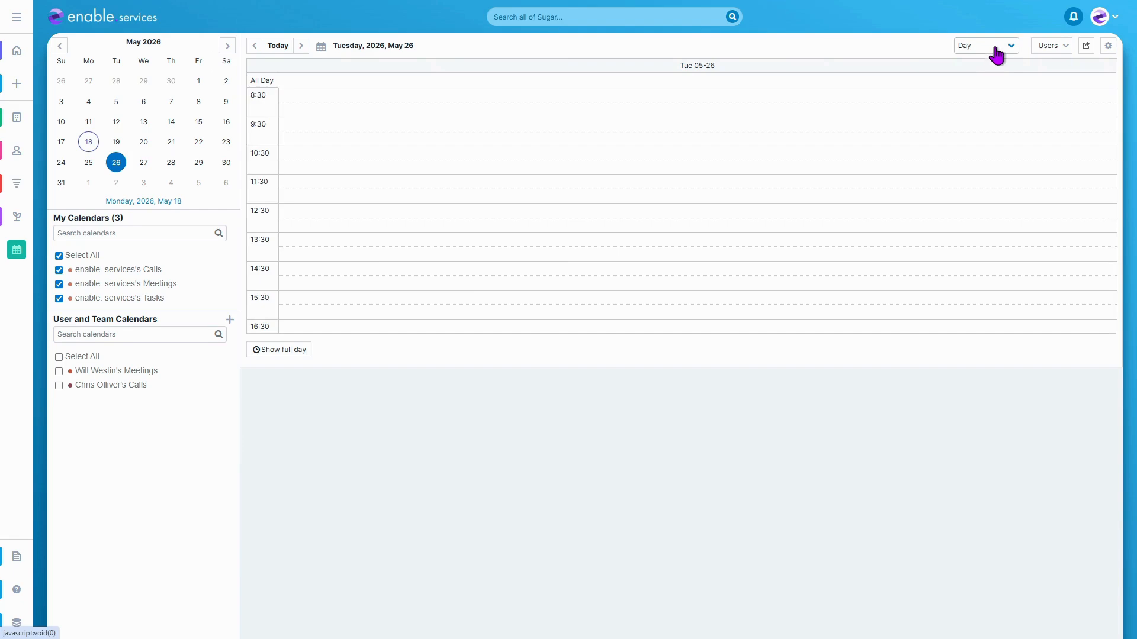
{"action": "left_click", "coordinate": [1005, 47]}
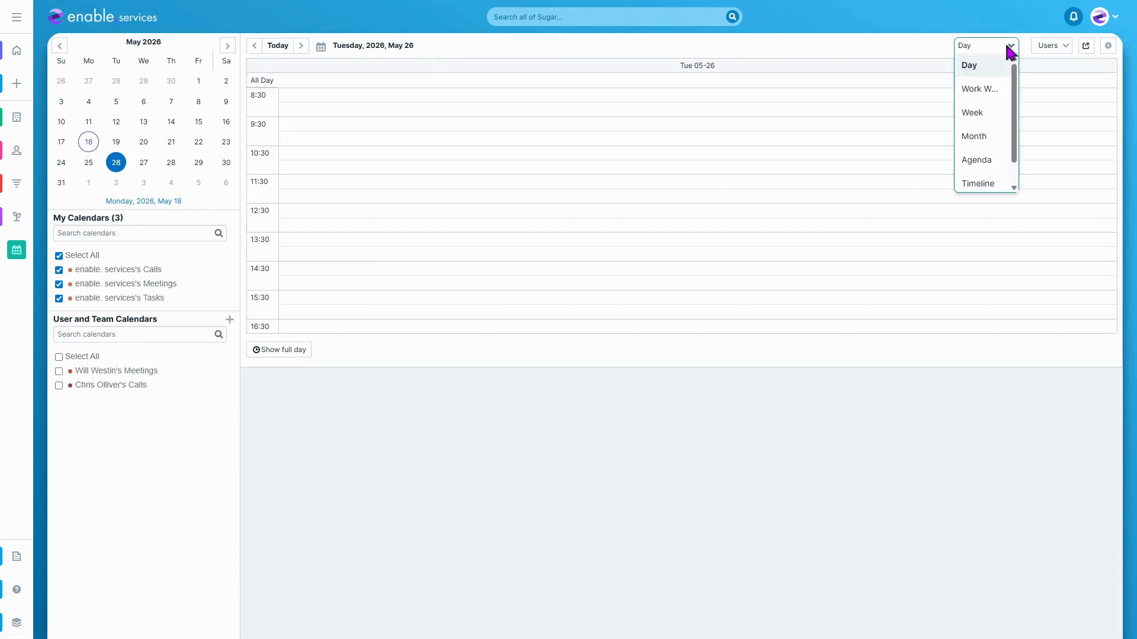
{"action": "left_click", "coordinate": [992, 88]}
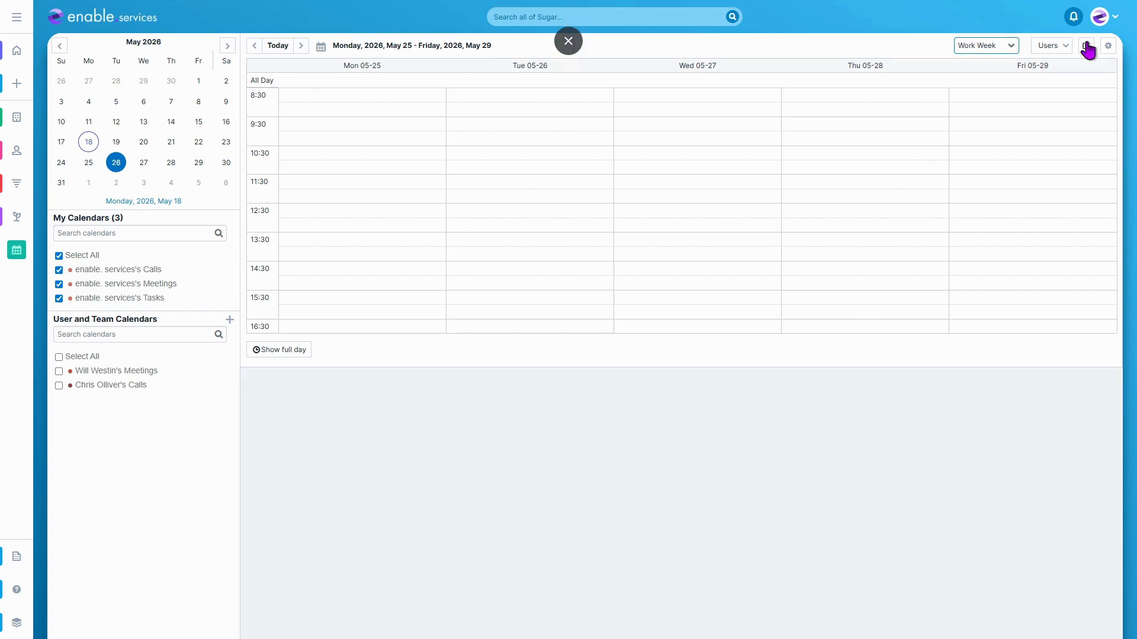
Save the calendar day definition with the start of day at 08:30 and the end of day at 17:00
{"action": "left_click", "coordinate": [1107, 47]}
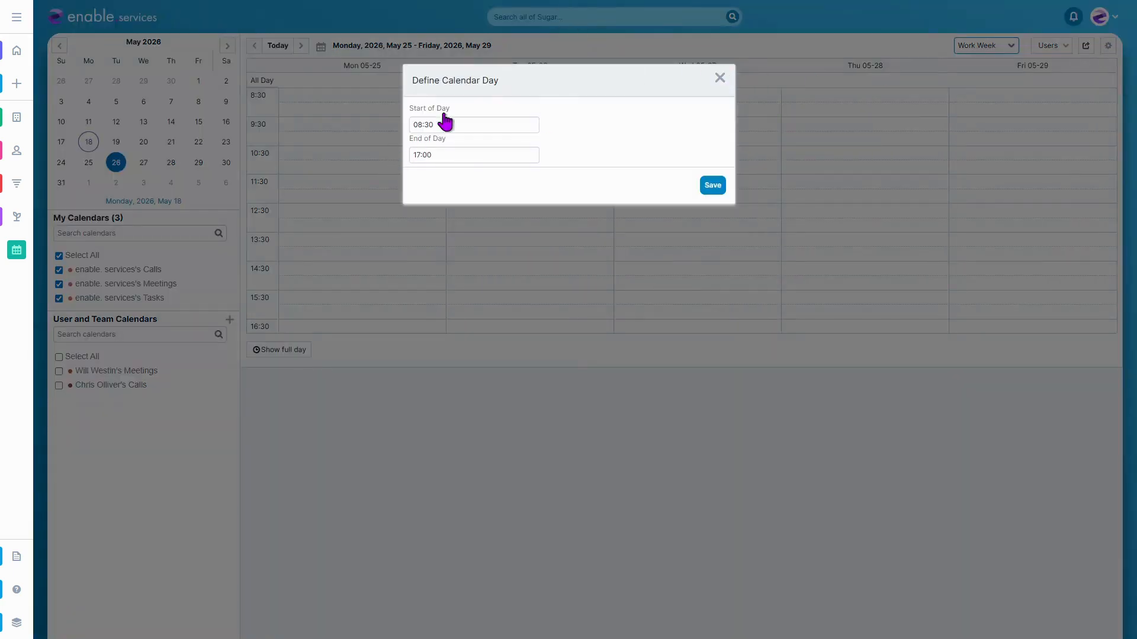
{"action": "left_click", "coordinate": [713, 186]}
Show the calendar in the Week view and return it to the Month view
{"action": "left_click", "coordinate": [988, 46]}
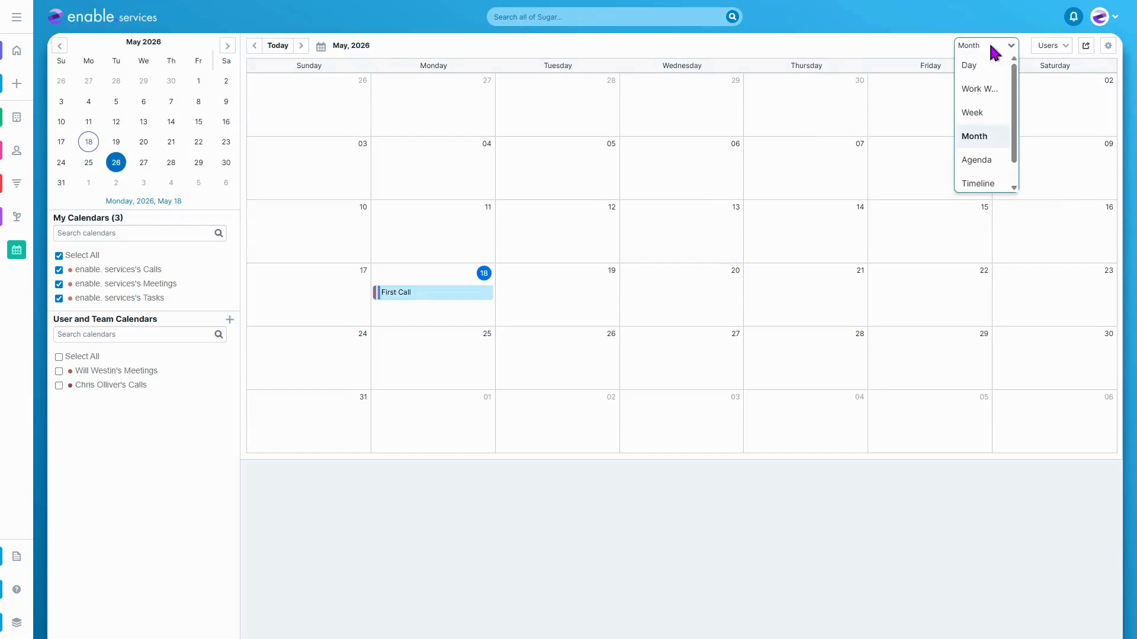
{"action": "left_click", "coordinate": [978, 112]}
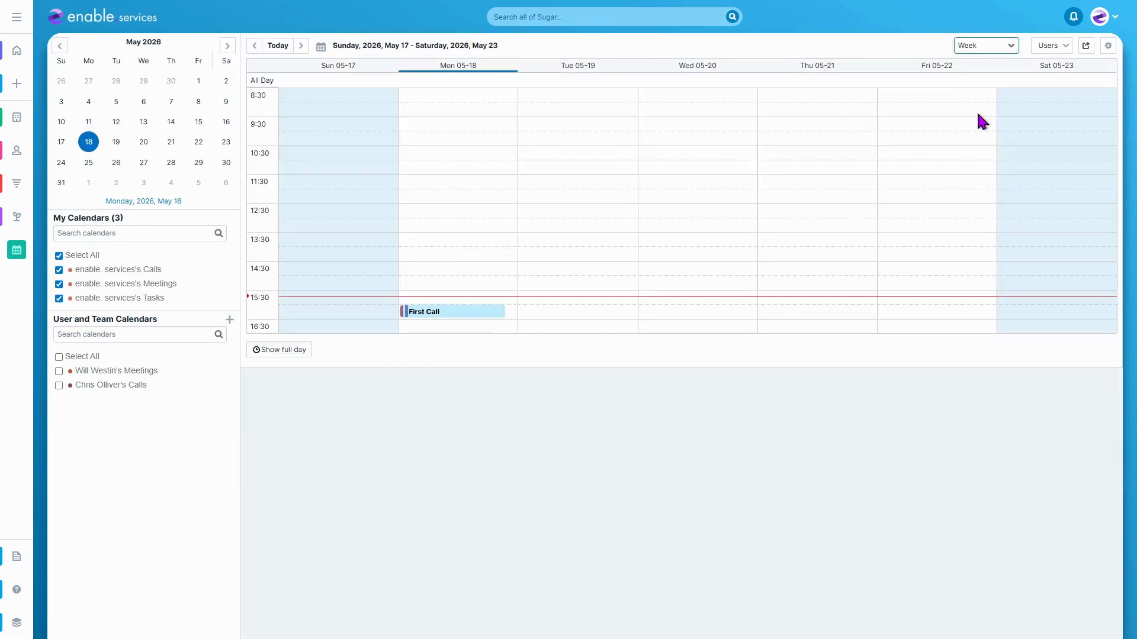
{"action": "left_click", "coordinate": [1008, 47]}
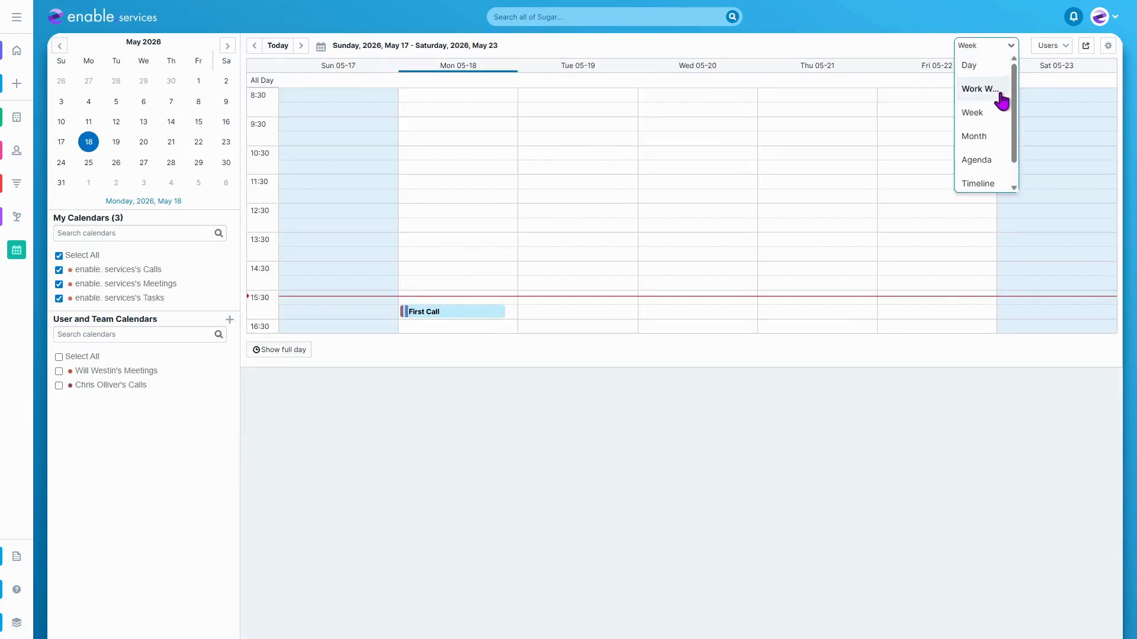
{"action": "left_click", "coordinate": [986, 138]}
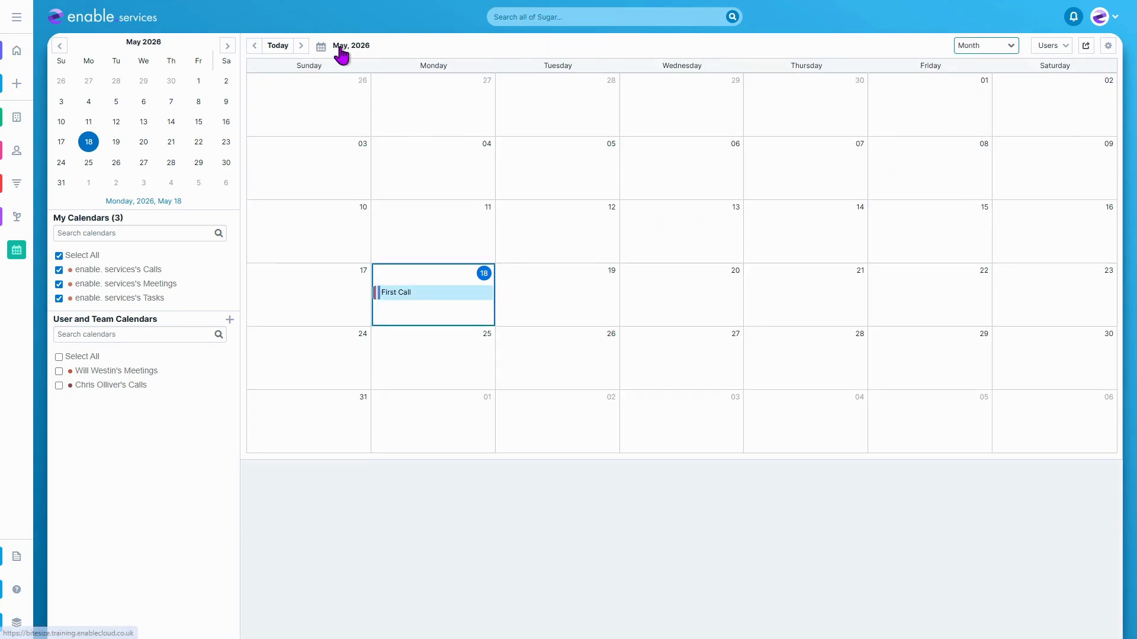
Show the calendar in the Agenda view and in the Timeline view
{"action": "left_click", "coordinate": [979, 58]}
{"action": "left_click", "coordinate": [978, 161]}
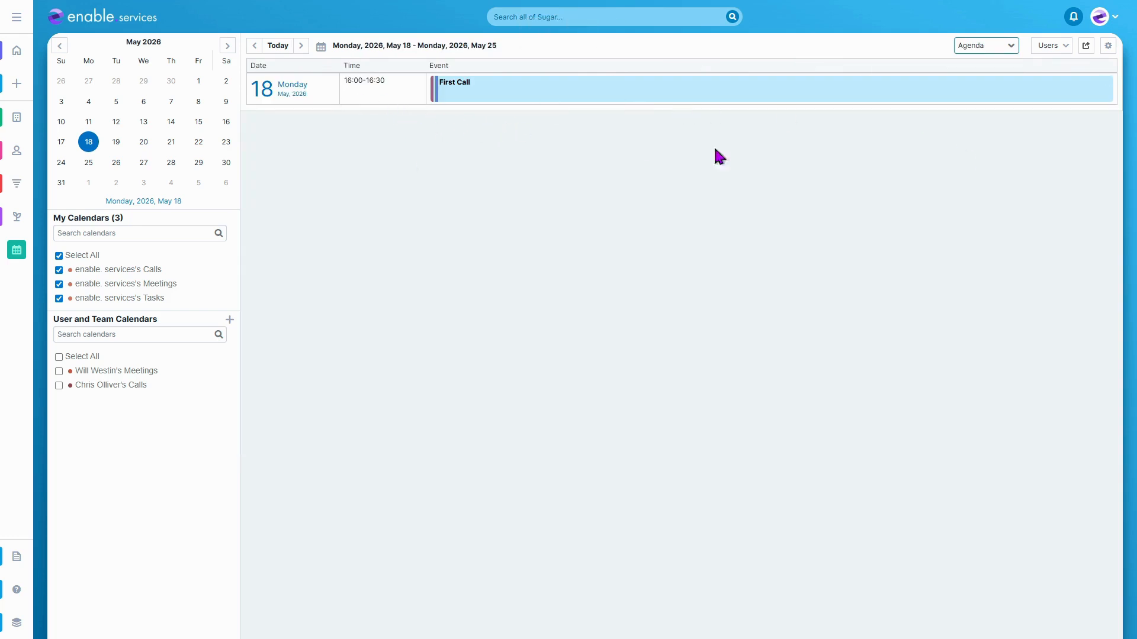
{"action": "left_click", "coordinate": [1005, 48]}
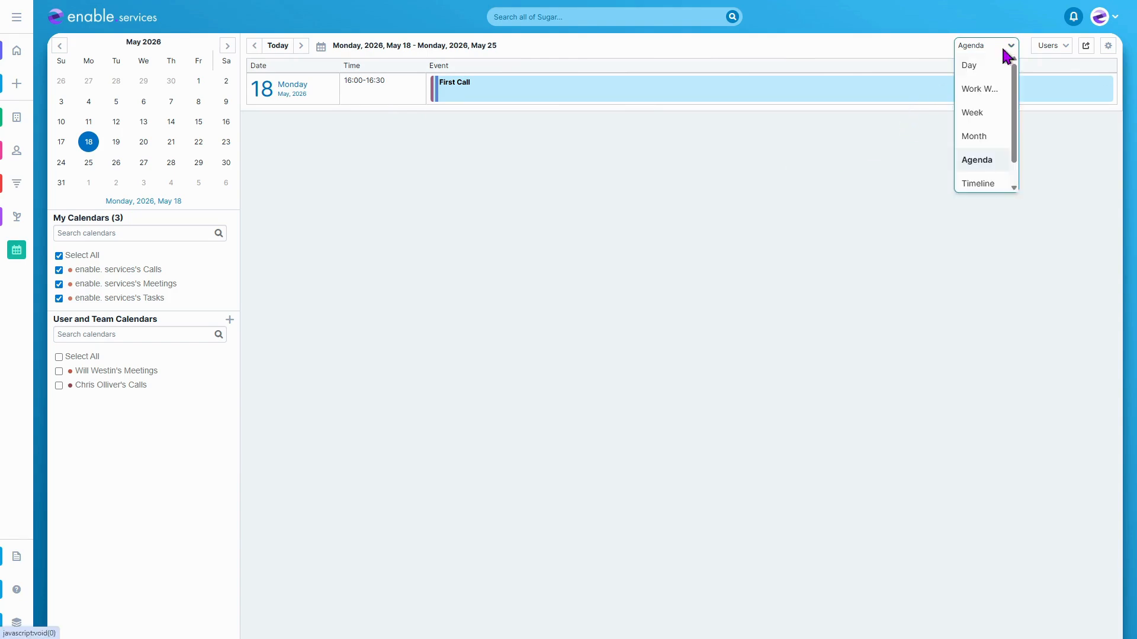
{"action": "left_click", "coordinate": [985, 183]}
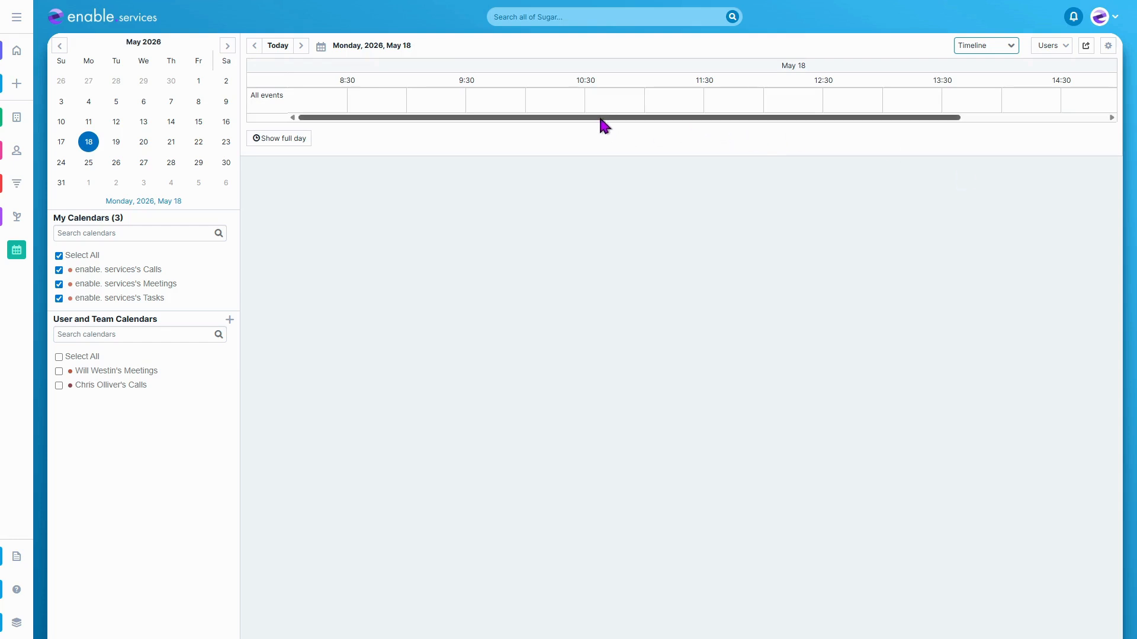
Step the timeline forward to 20 May and back to 18 May, and bring the First Call entry into view
{"action": "left_click", "coordinate": [300, 46]}
{"action": "left_click", "coordinate": [300, 46]}
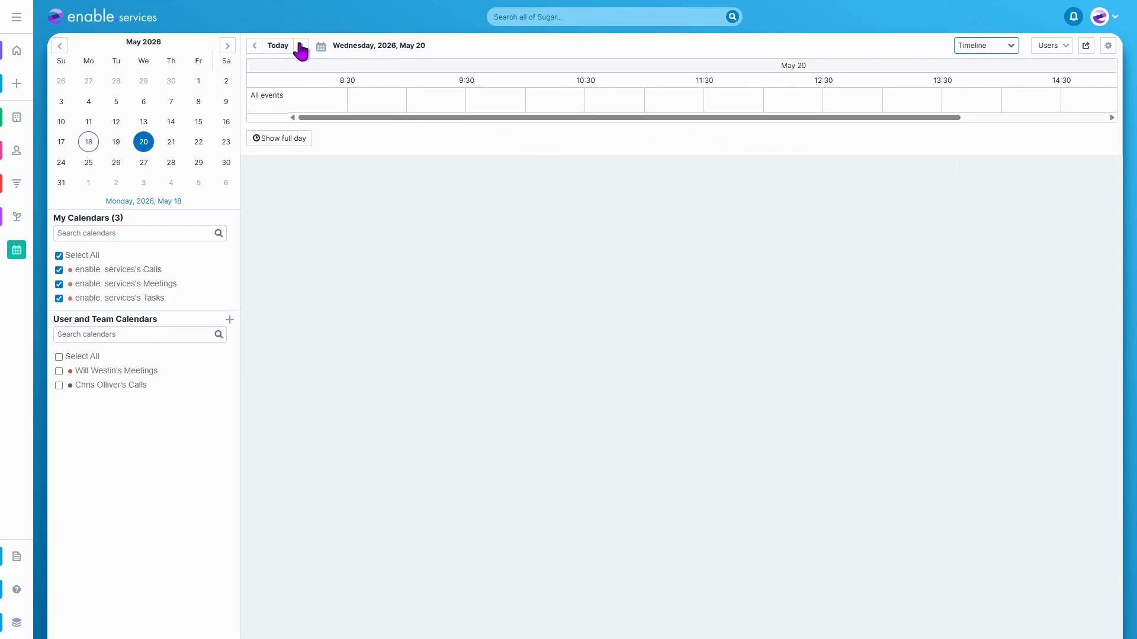
{"action": "left_click", "coordinate": [254, 46]}
{"action": "left_click", "coordinate": [254, 46]}
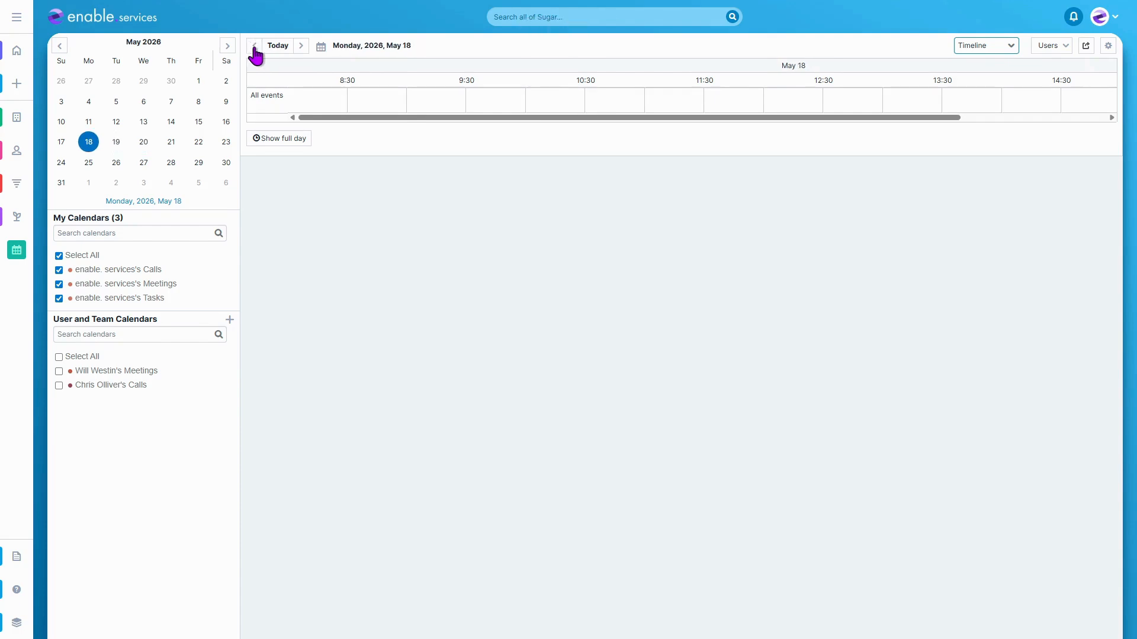
{"action": "left_click_drag", "start_coordinate": [332, 118], "coordinate": [532, 118]}
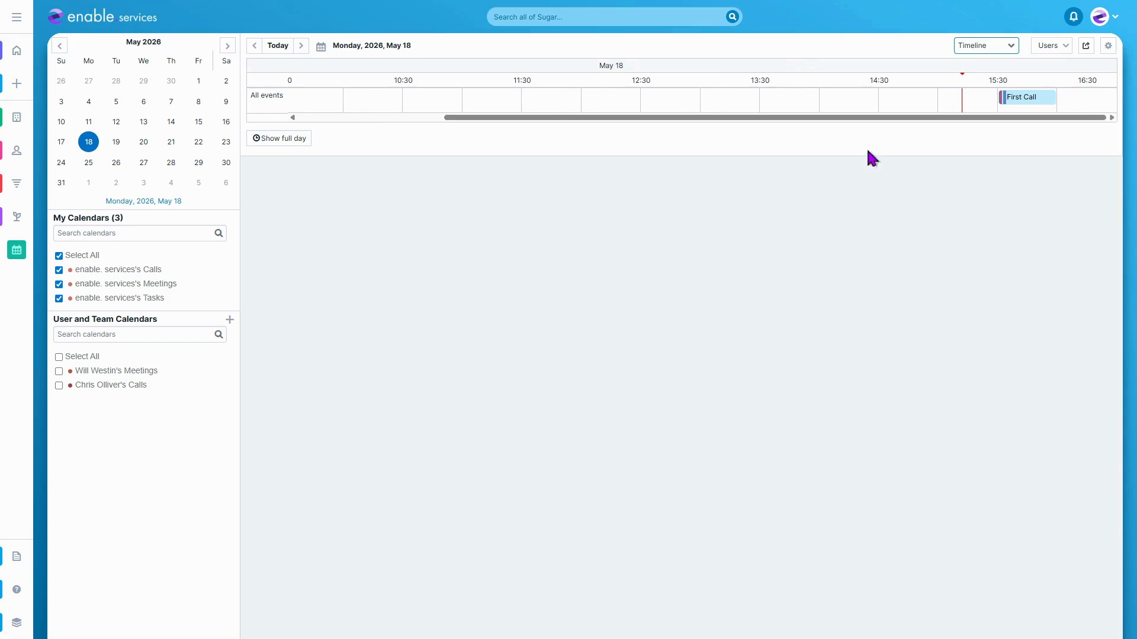
Show the calendar in the Scheduler view and set it back to the Month view
{"action": "left_click", "coordinate": [1007, 48]}
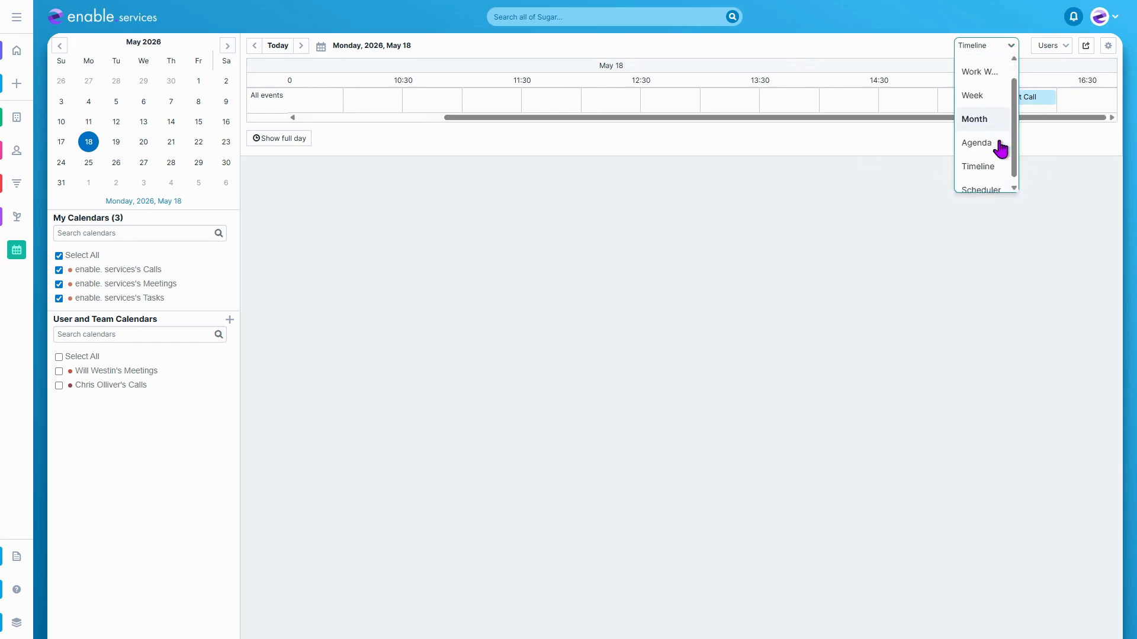
{"action": "left_click", "coordinate": [983, 188]}
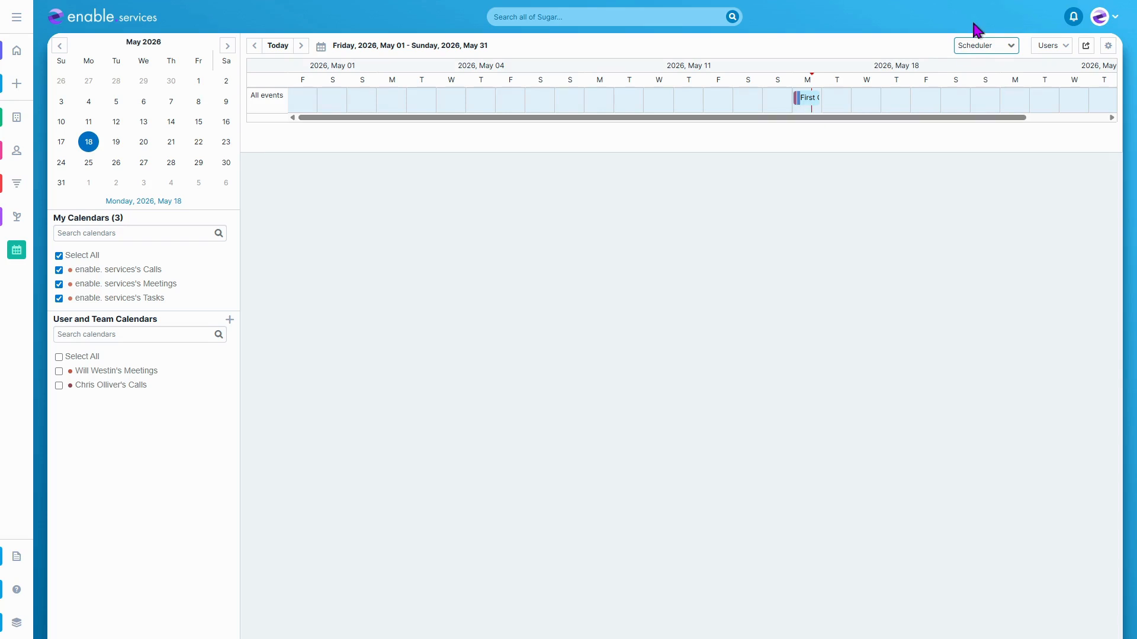
{"action": "left_click", "coordinate": [977, 46]}
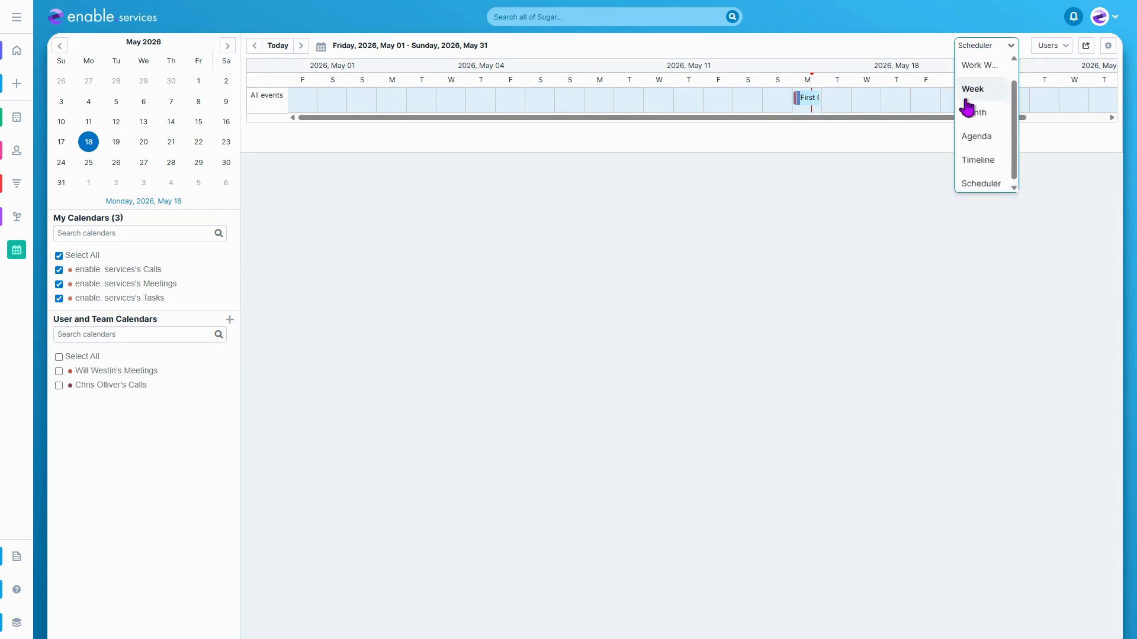
{"action": "left_click", "coordinate": [969, 112]}
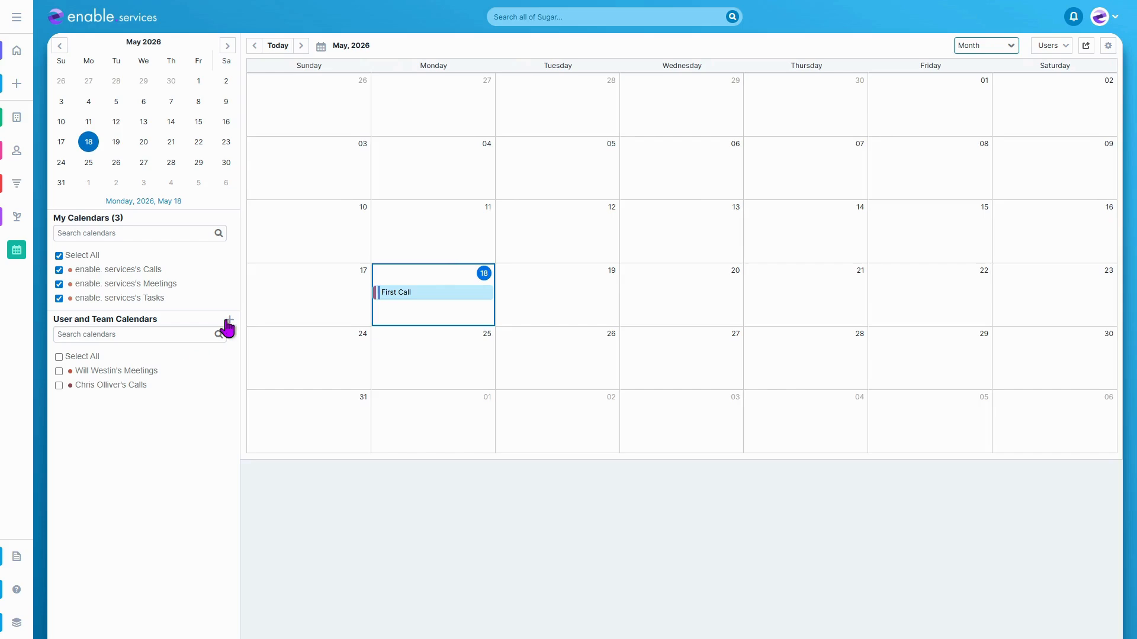
Start adding a calendar to User and Team Calendars and select Meetings as its calendar
{"action": "left_click", "coordinate": [230, 321]}
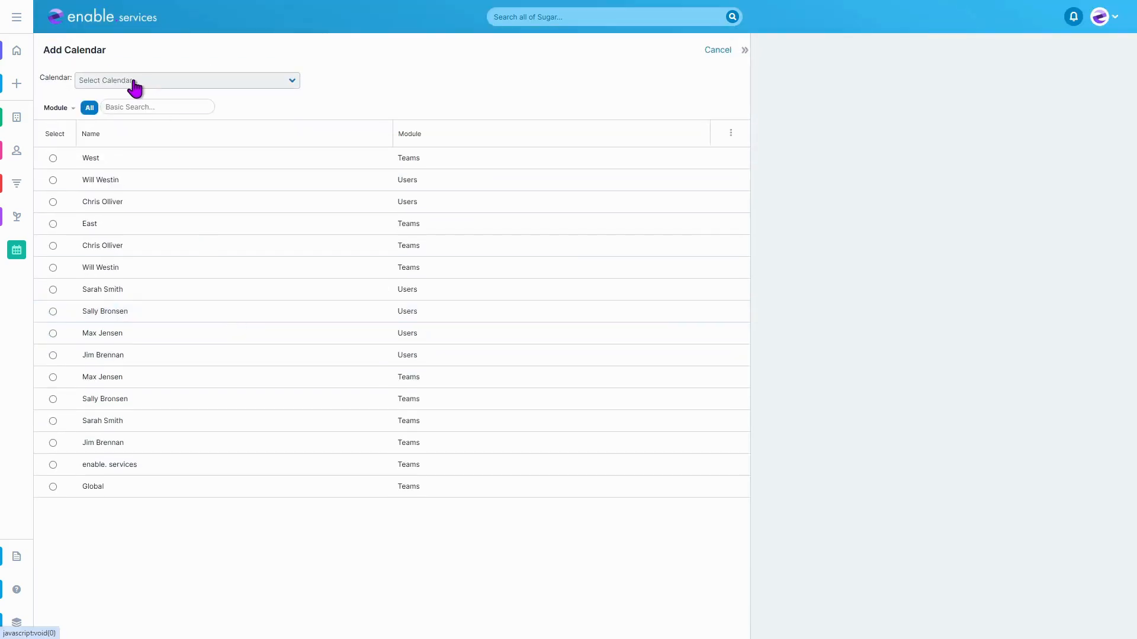
{"action": "left_click", "coordinate": [109, 83]}
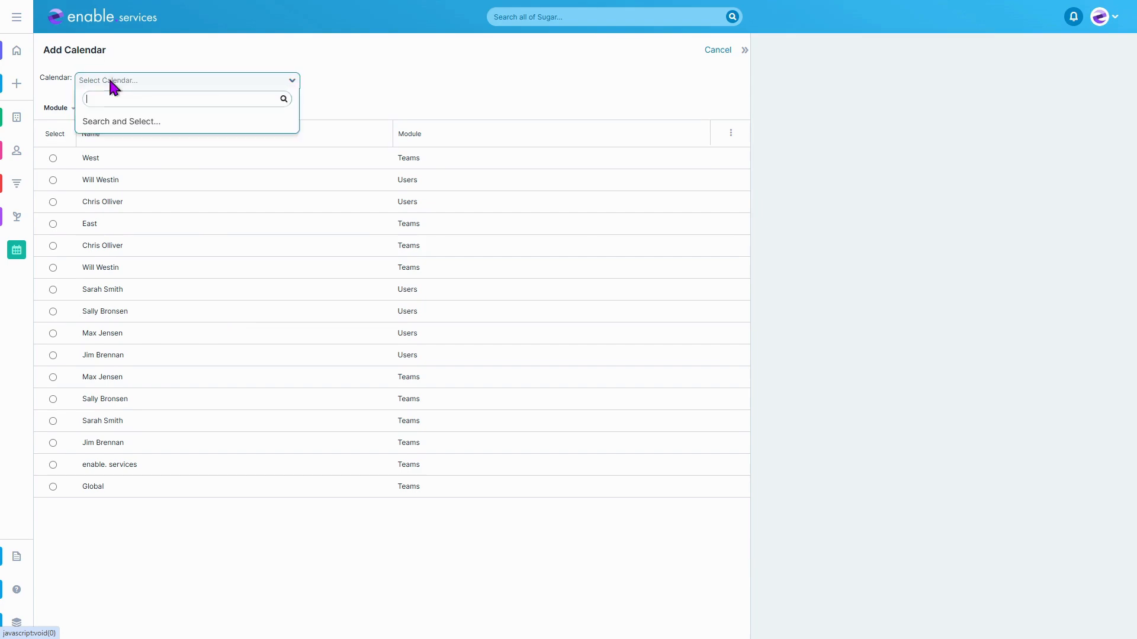
{"action": "left_click", "coordinate": [108, 119]}
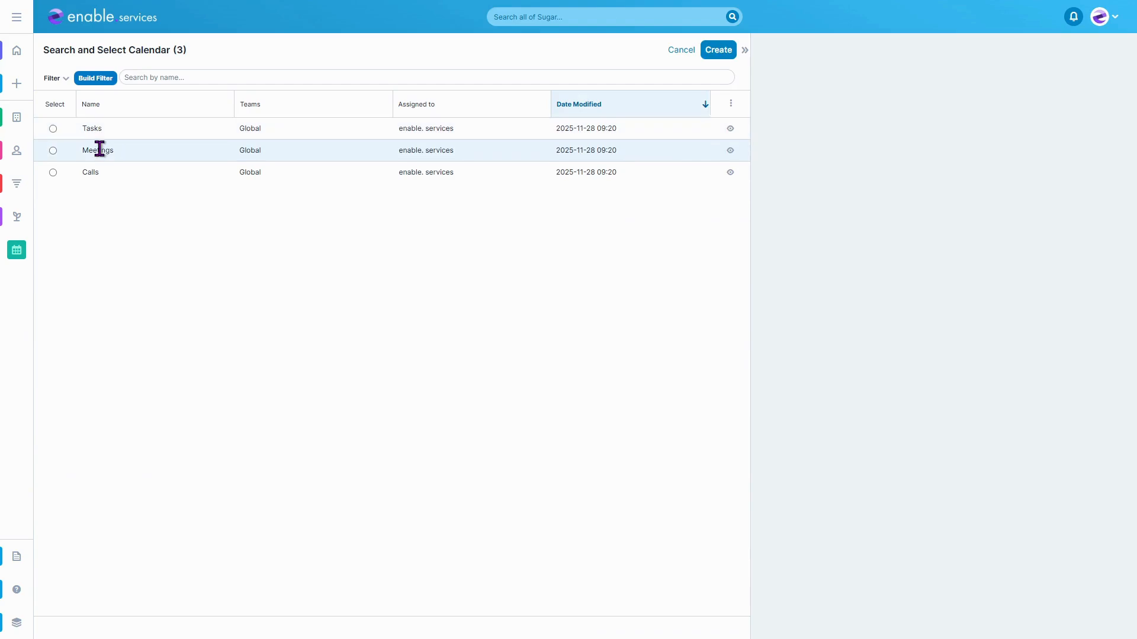
{"action": "left_click", "coordinate": [97, 150]}
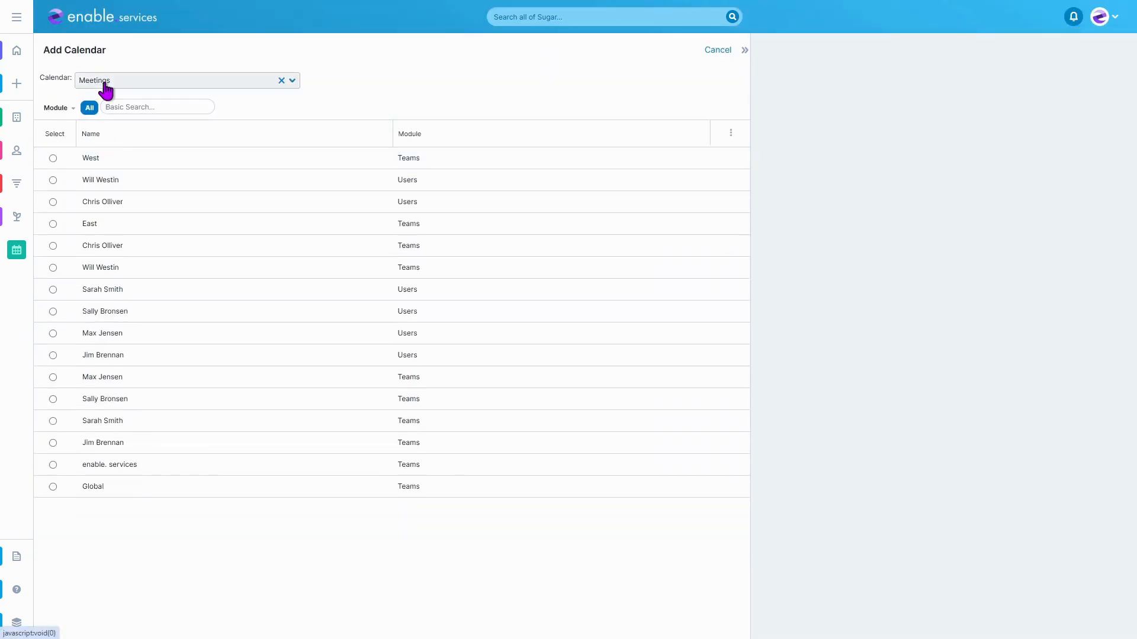
Filter the list of calendar owners to the Users module
{"action": "left_click", "coordinate": [58, 108]}
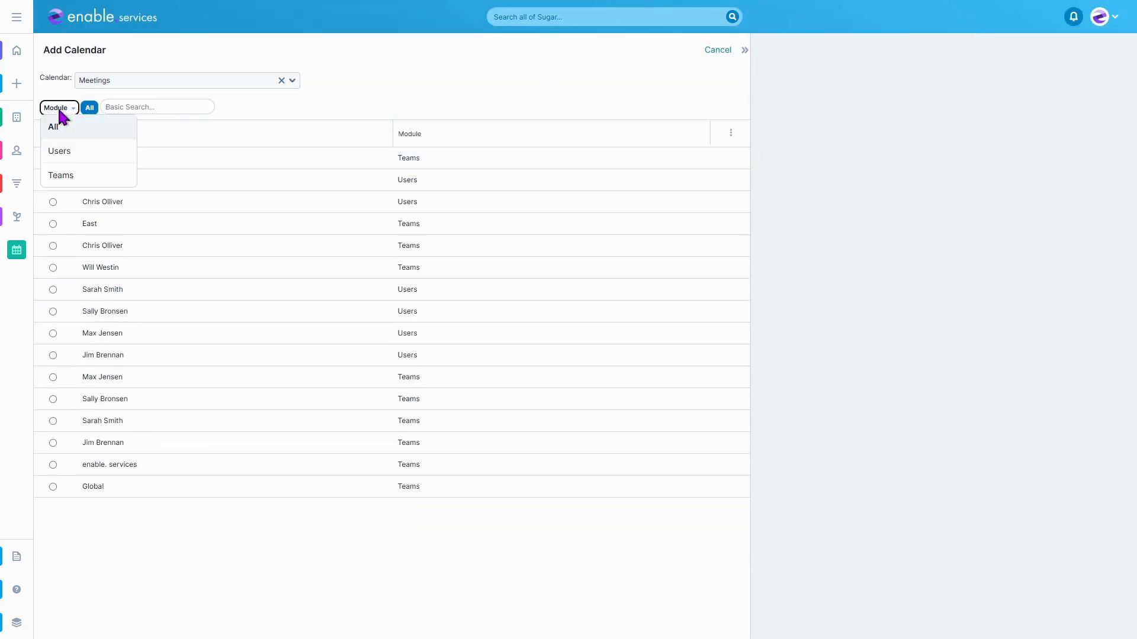
{"action": "left_click", "coordinate": [59, 152]}
{"action": "left_click", "coordinate": [54, 108]}
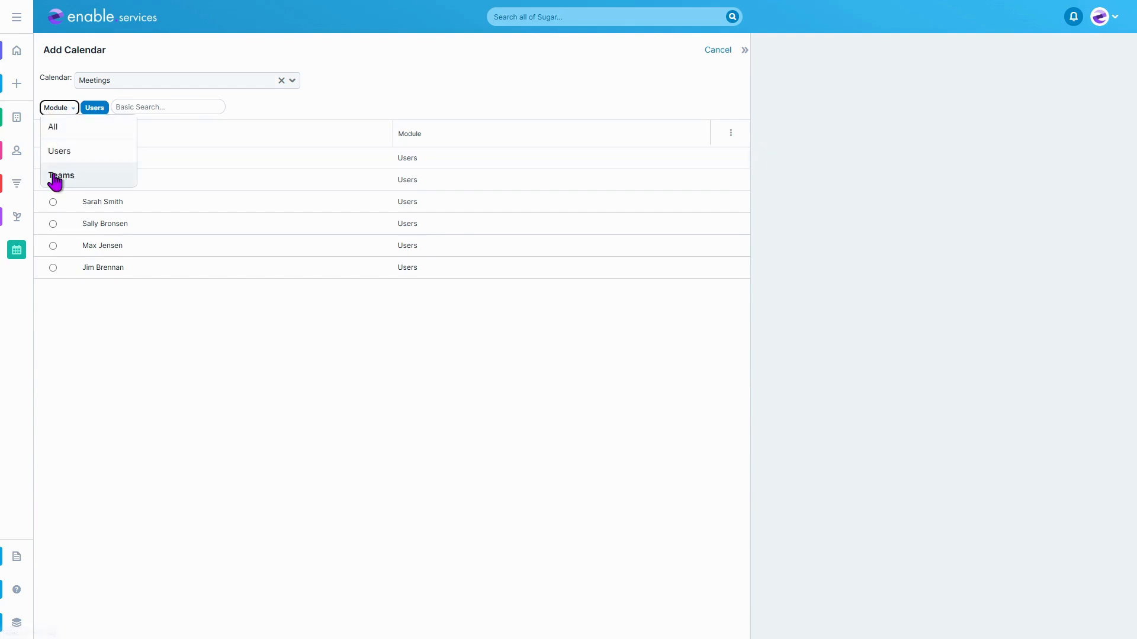
{"action": "left_click", "coordinate": [55, 155]}
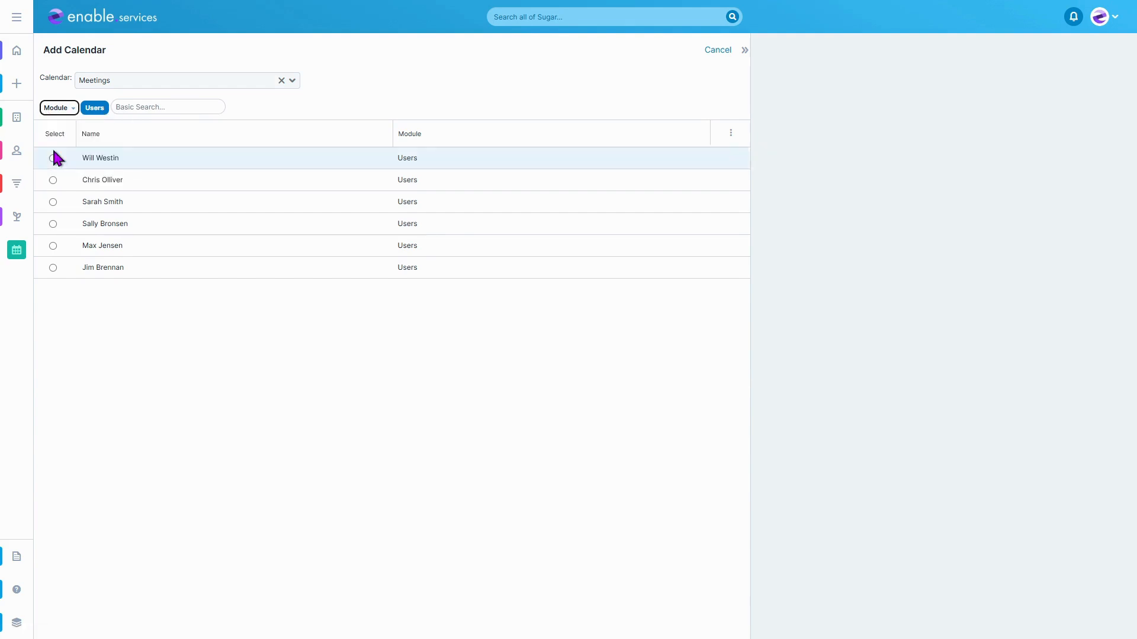
Add the second listed user's Meetings calendar and toggle its events off and back on in the month view
{"action": "left_click", "coordinate": [92, 180]}
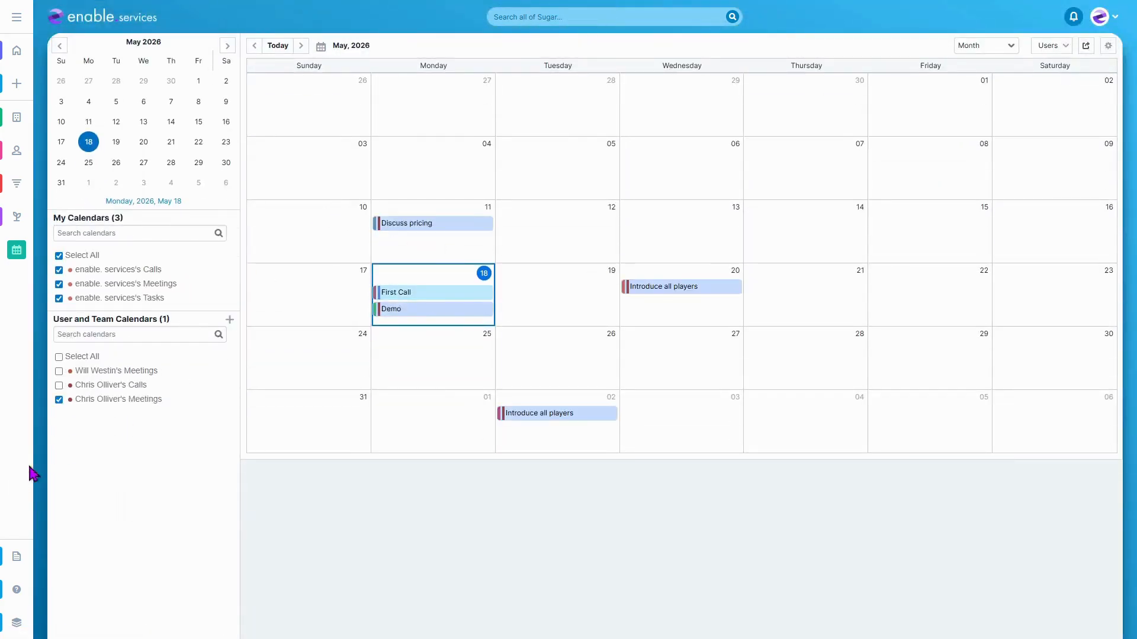
{"action": "left_click", "coordinate": [58, 401]}
{"action": "left_click", "coordinate": [59, 400]}
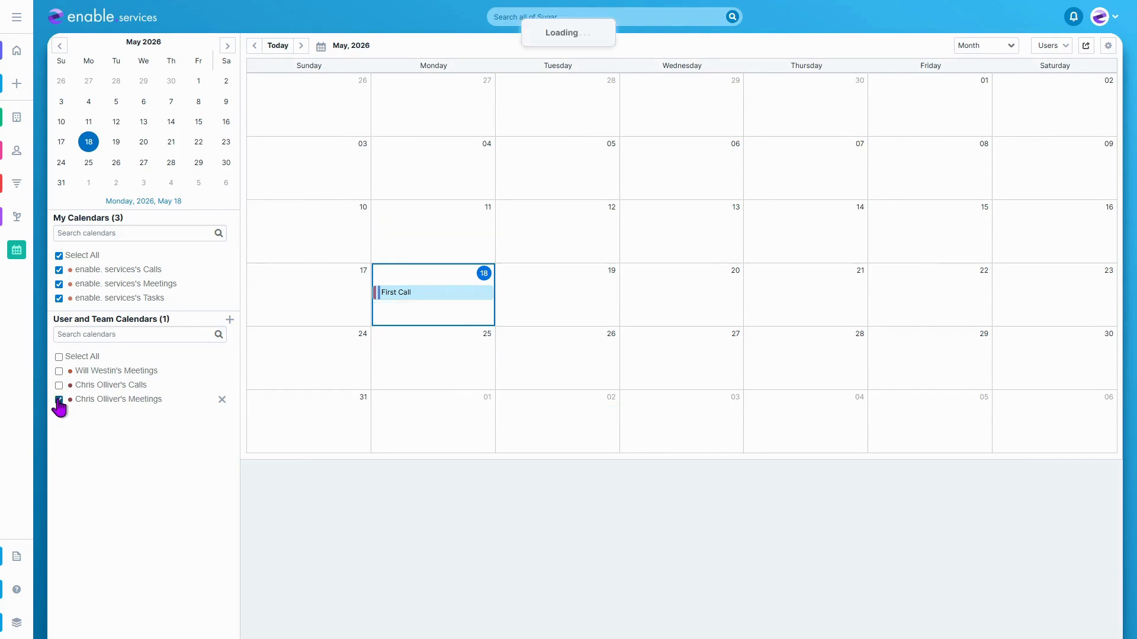
Show the same user's Calls calendar, hide both of that user's calendars, and delete the Calls one from User and Team Calendars
{"action": "left_click", "coordinate": [58, 386]}
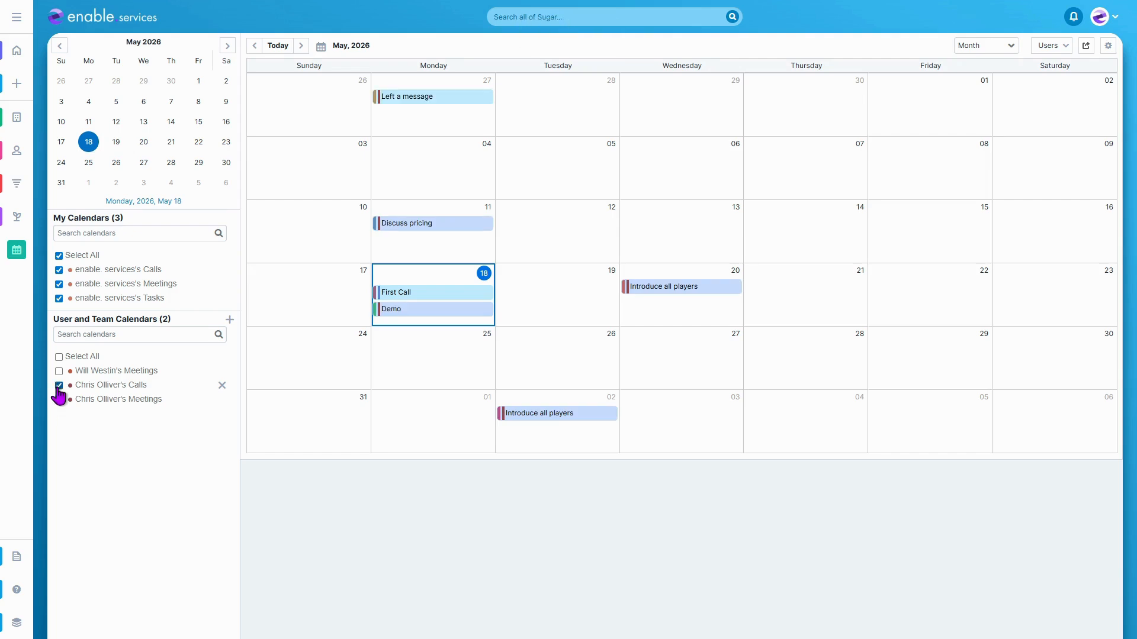
{"action": "left_click", "coordinate": [59, 401]}
{"action": "left_click", "coordinate": [59, 385]}
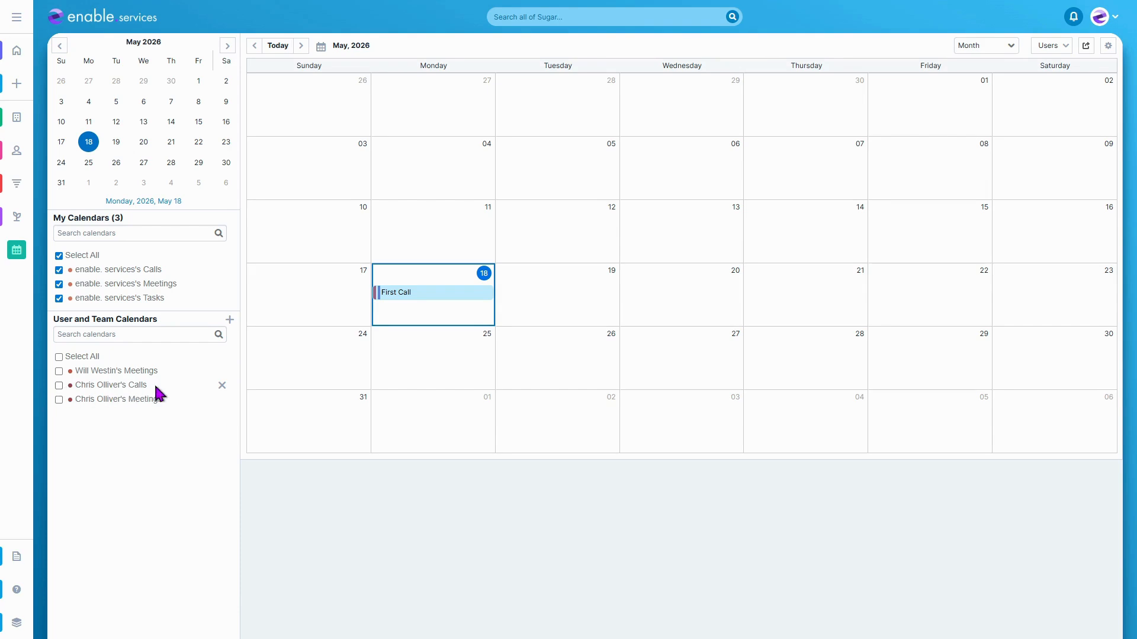
{"action": "left_click", "coordinate": [221, 387]}
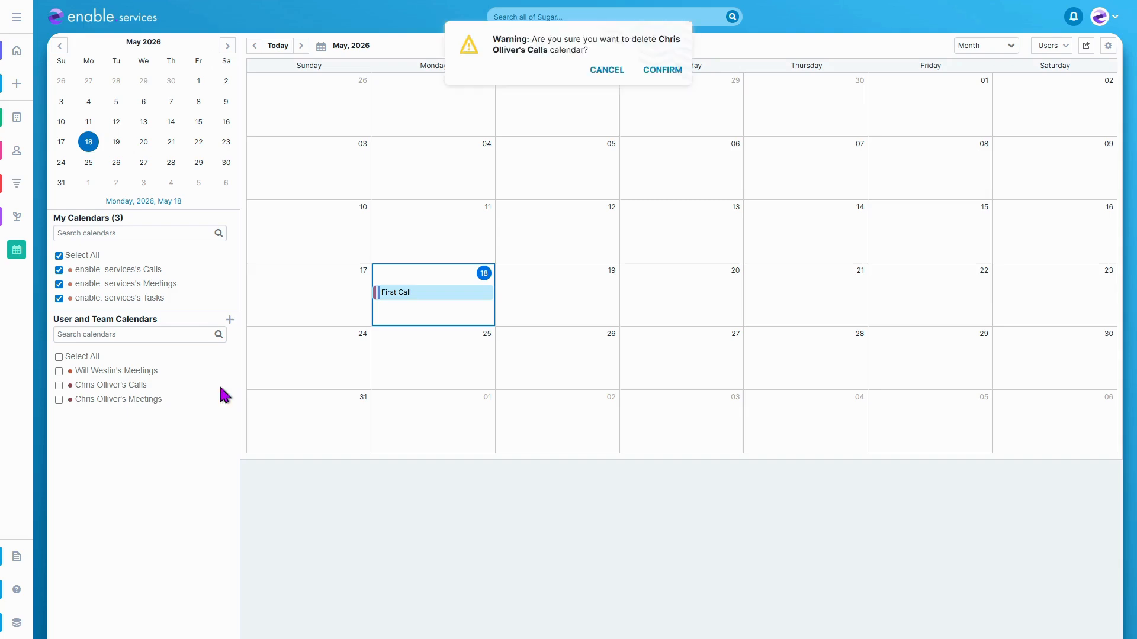
{"action": "left_click", "coordinate": [662, 68]}
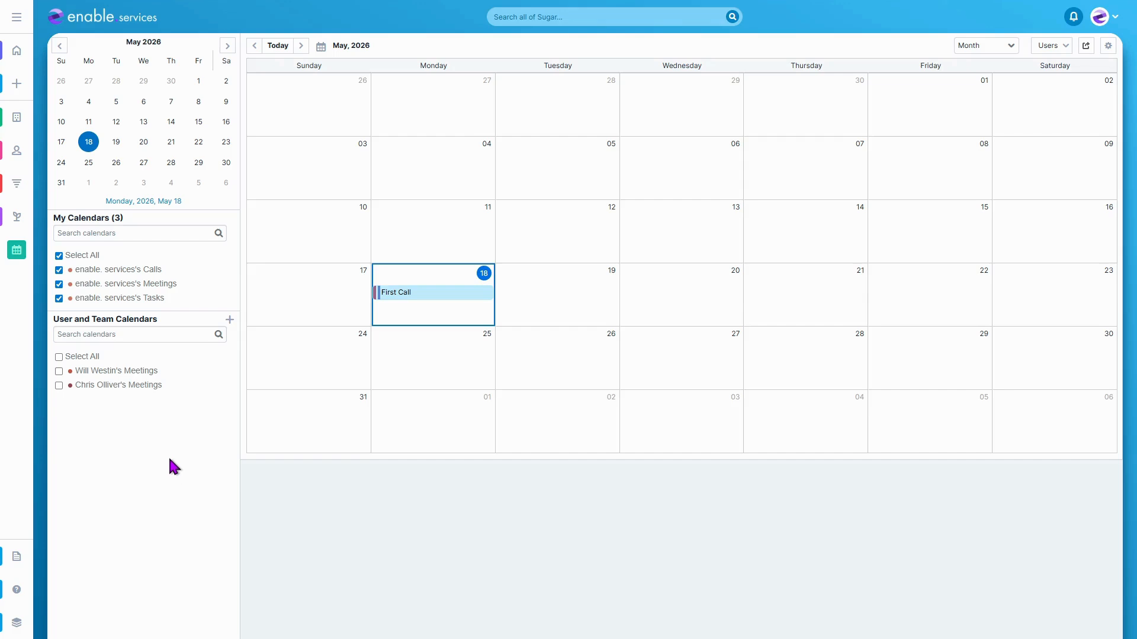
Open the First Call record from the calendar, set its Popup Reminder Time to 5 minutes prior, and save it
{"action": "left_click", "coordinate": [392, 296]}
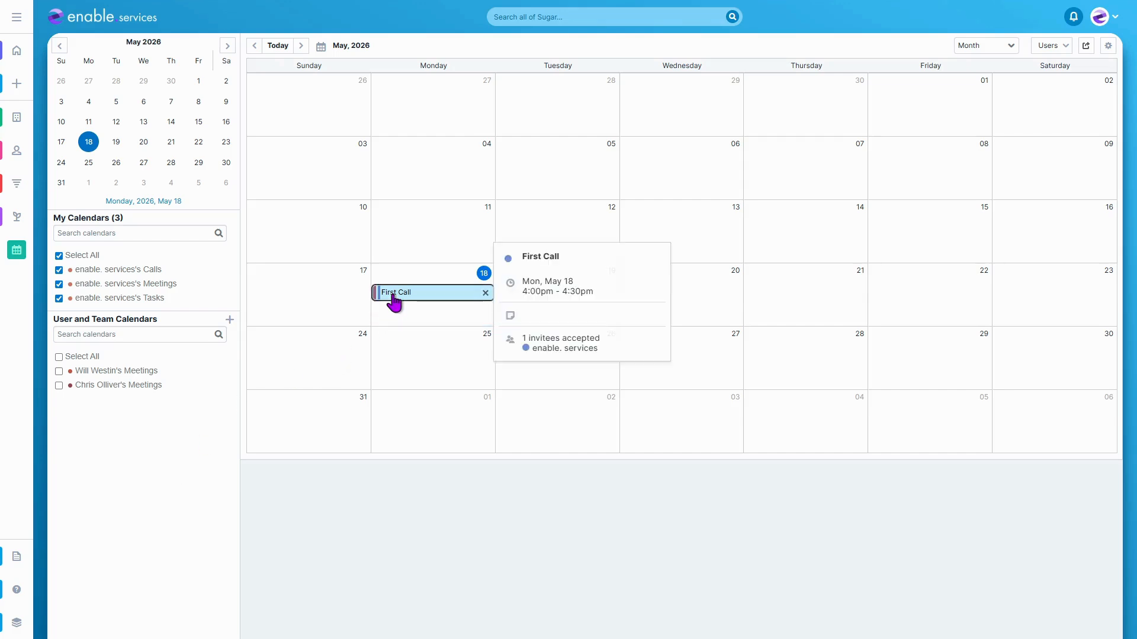
{"action": "left_click", "coordinate": [392, 295]}
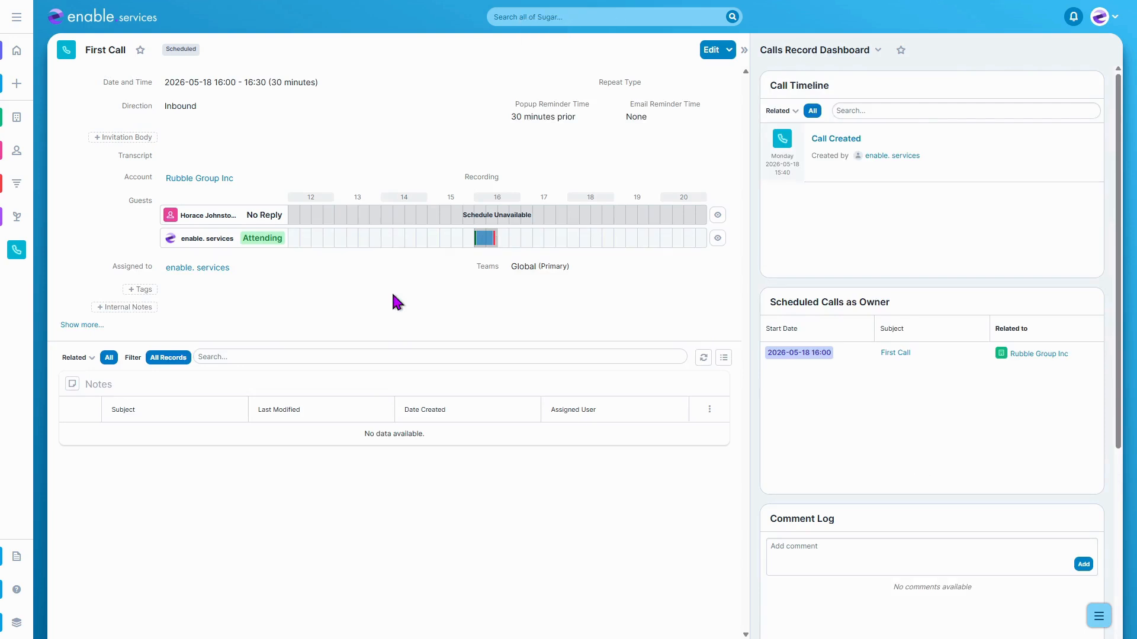
{"action": "left_click", "coordinate": [712, 51]}
{"action": "left_click", "coordinate": [658, 123]}
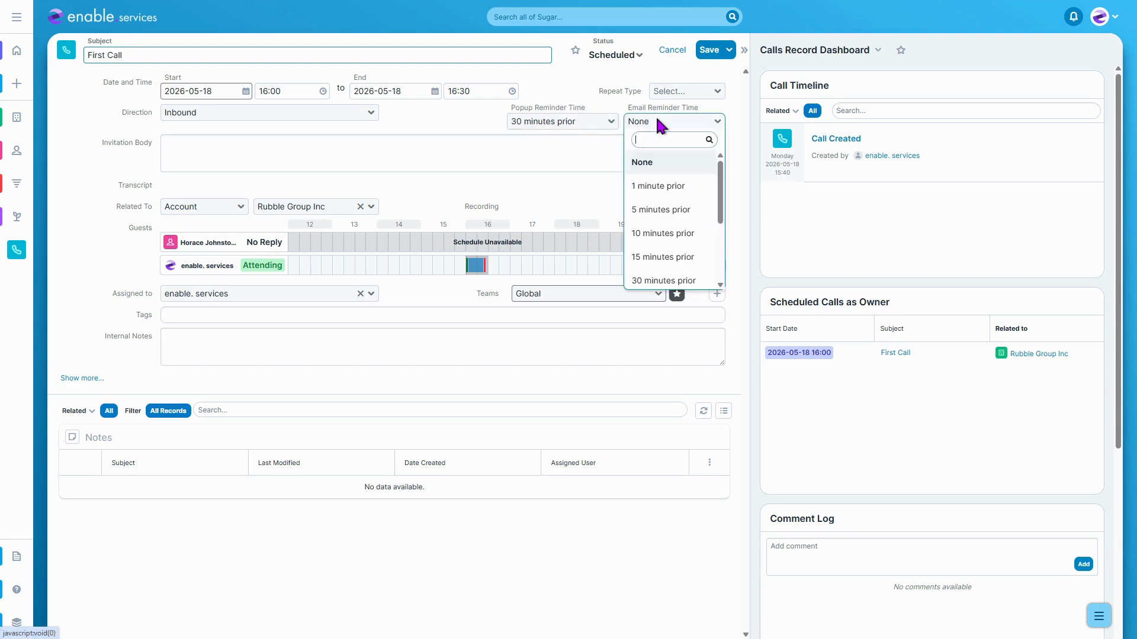
{"action": "left_click", "coordinate": [579, 120]}
{"action": "left_click", "coordinate": [582, 123]}
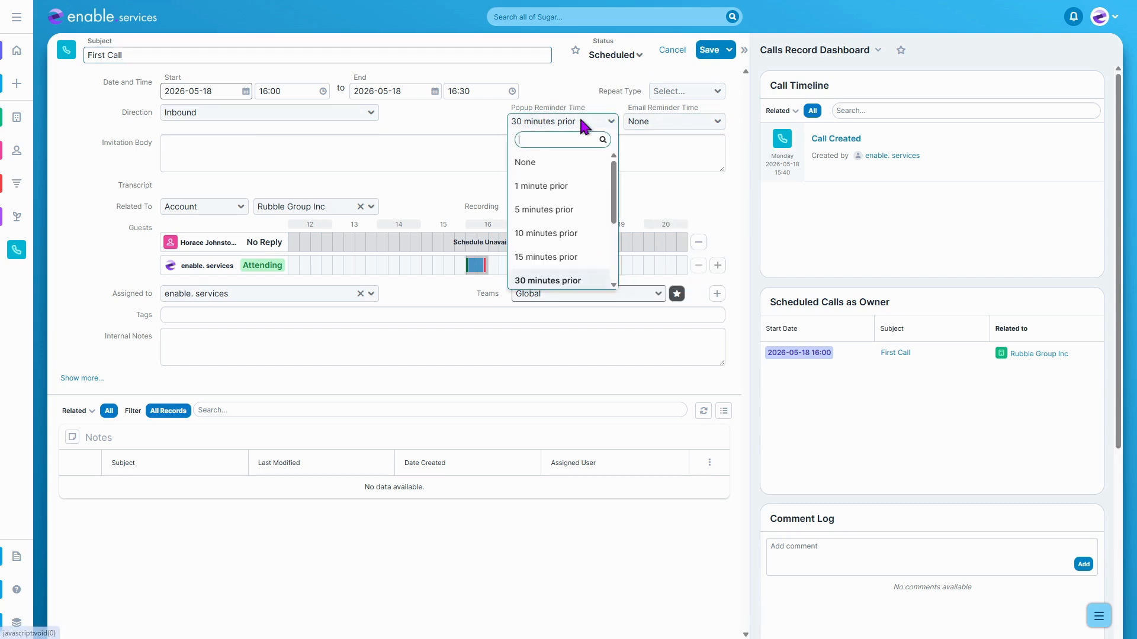
{"action": "left_click", "coordinate": [582, 123]}
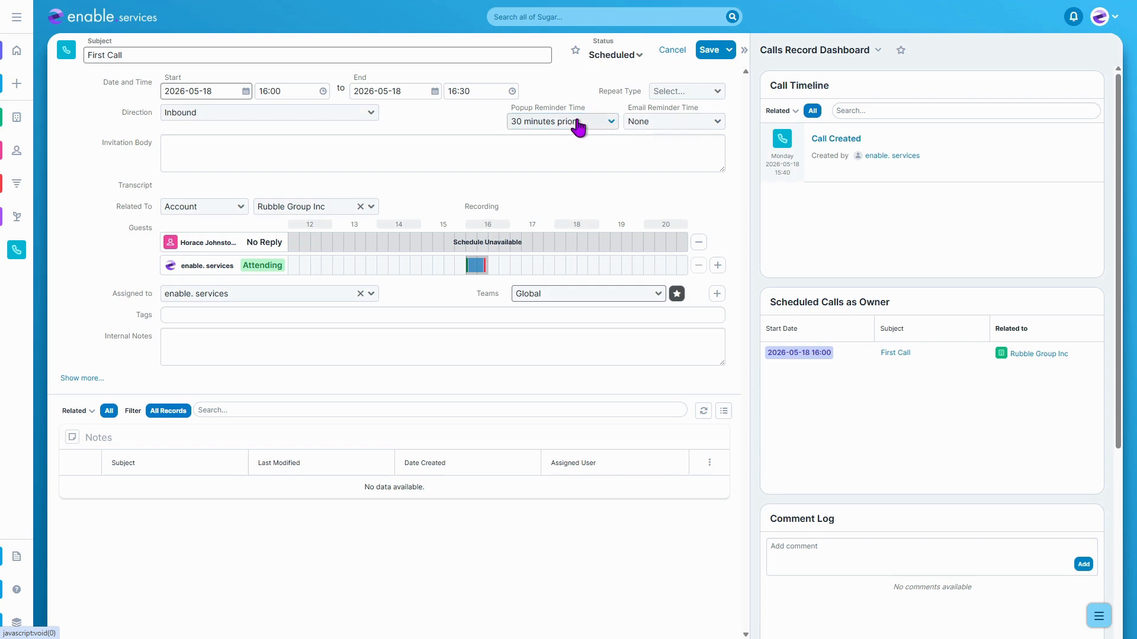
{"action": "left_click", "coordinate": [542, 121]}
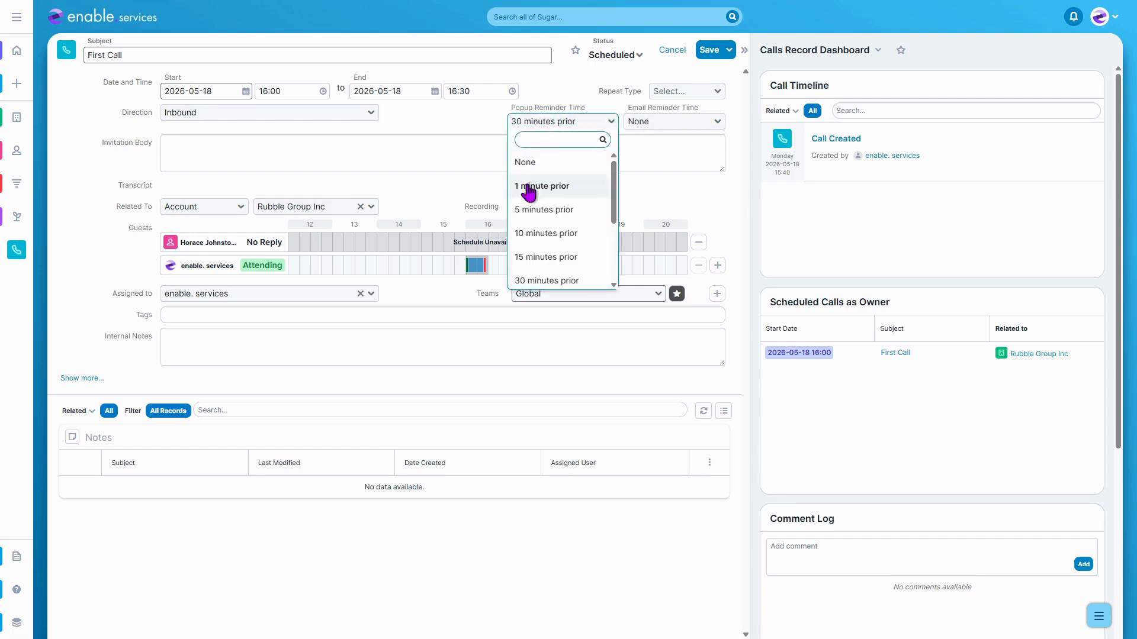
{"action": "left_click", "coordinate": [529, 210]}
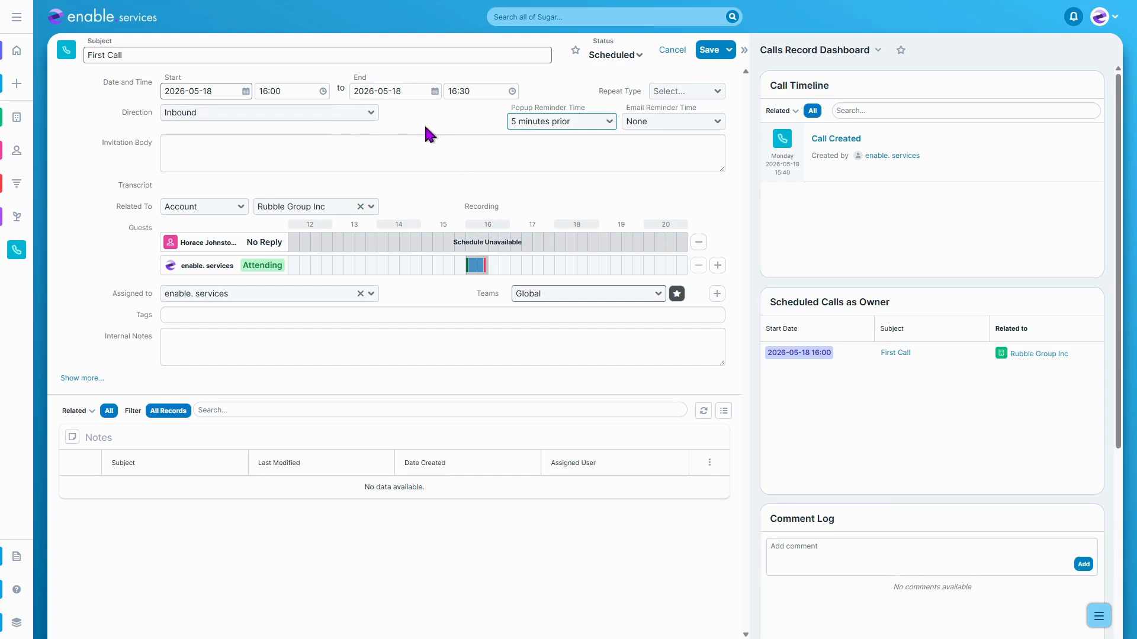
{"action": "left_click", "coordinate": [710, 51]}
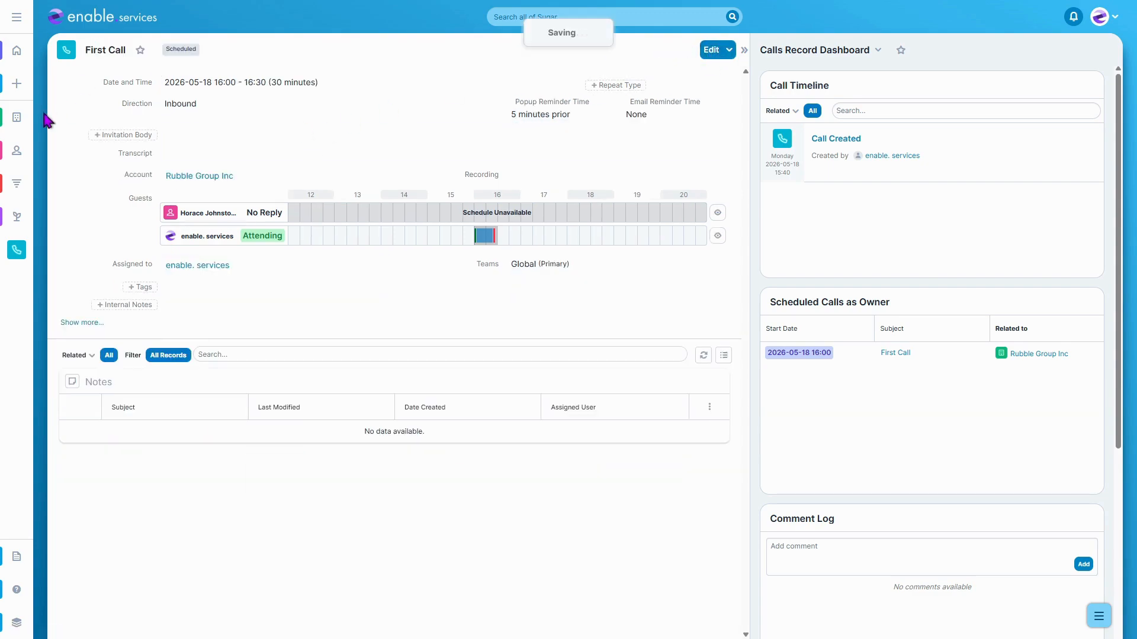
Return from the call record to the Calendar module's month view
{"action": "left_click", "coordinate": [16, 27]}
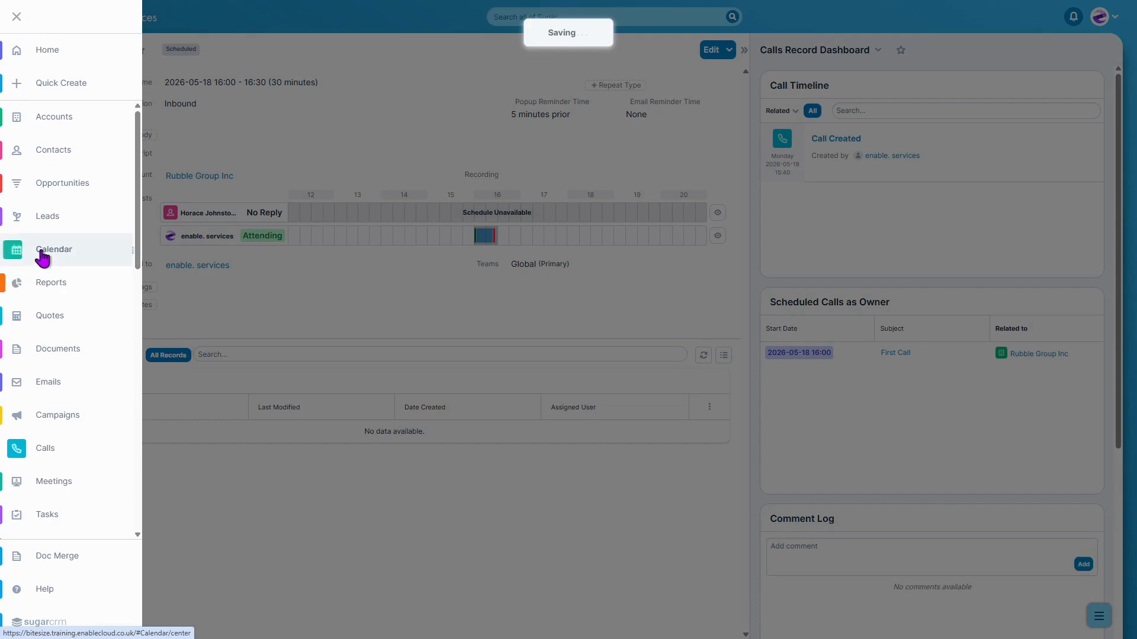
{"action": "left_click", "coordinate": [41, 254]}
{"action": "left_click", "coordinate": [661, 80]}
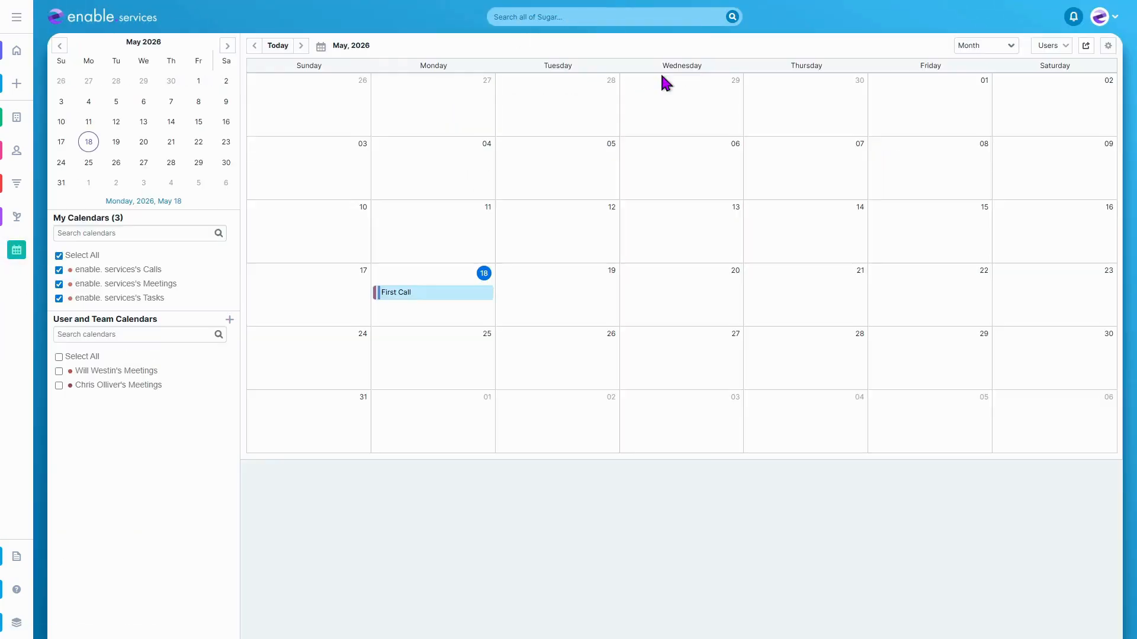
Reopen First Call for editing, try an Email Reminder Time of 10 minutes prior, and cancel the edit
{"action": "left_click", "coordinate": [440, 299]}
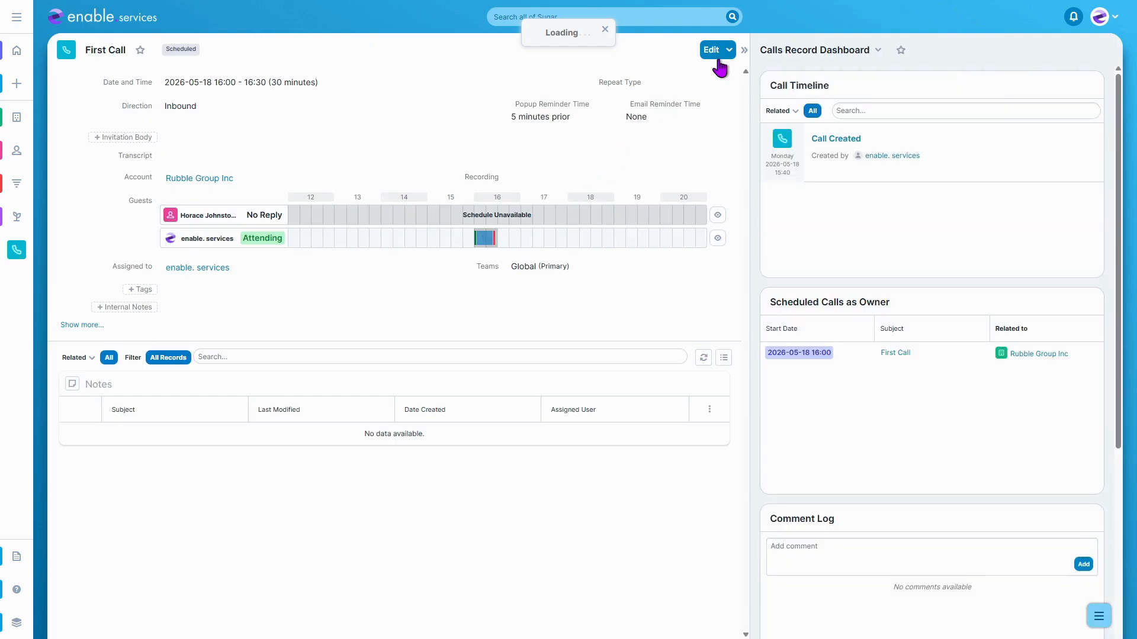
{"action": "left_click", "coordinate": [714, 52]}
{"action": "left_click", "coordinate": [651, 123]}
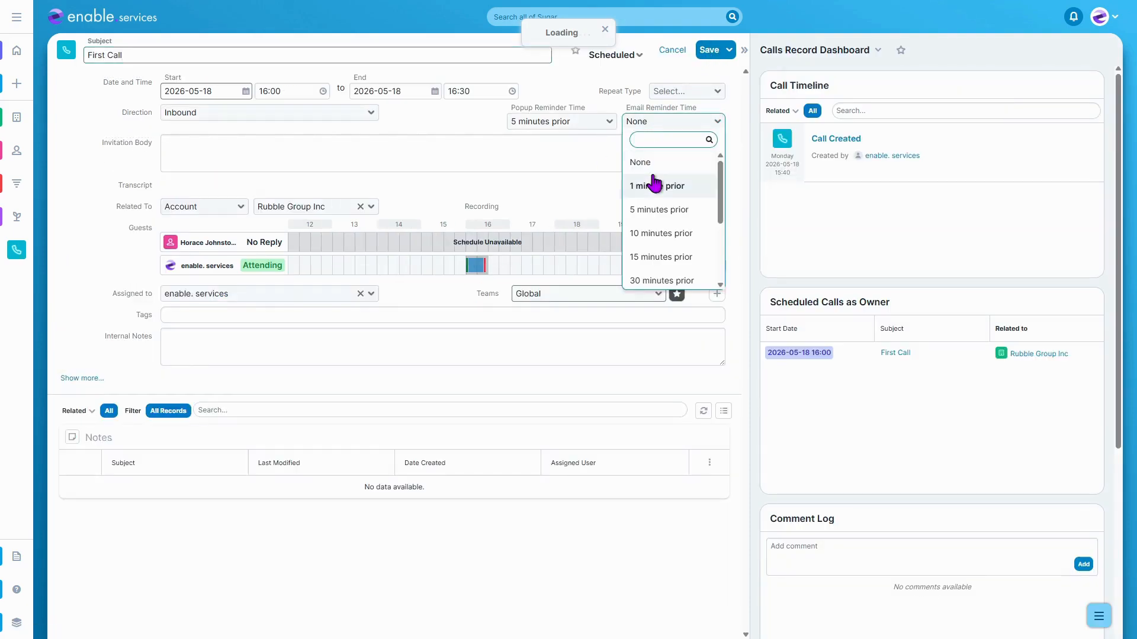
{"action": "left_click", "coordinate": [657, 236]}
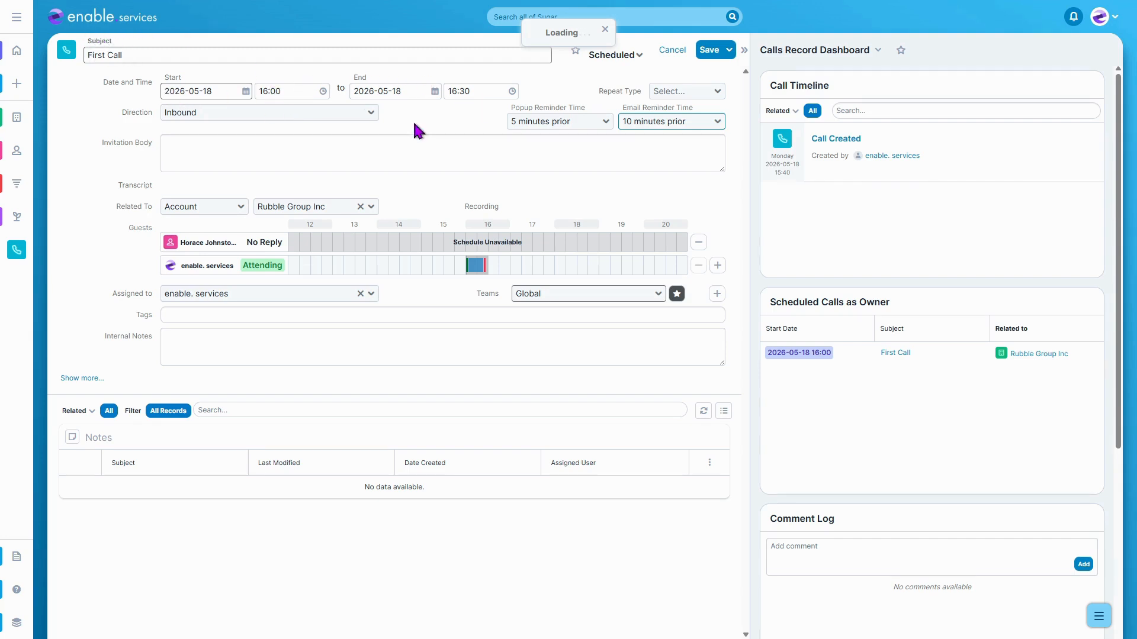
{"action": "left_click", "coordinate": [195, 150]}
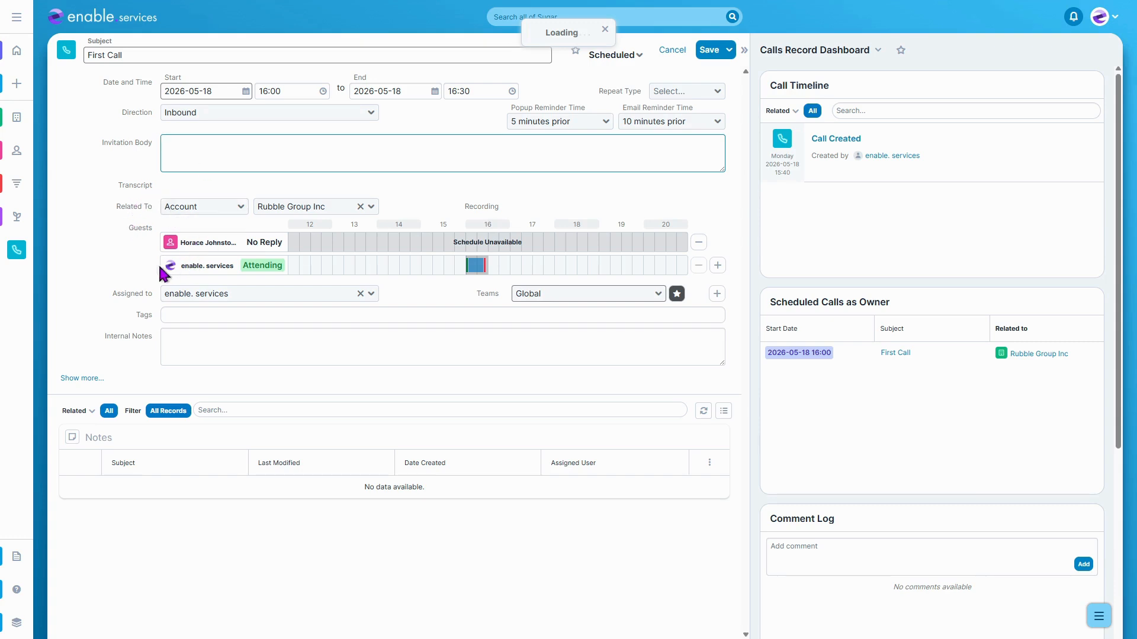
{"action": "left_click", "coordinate": [208, 242]}
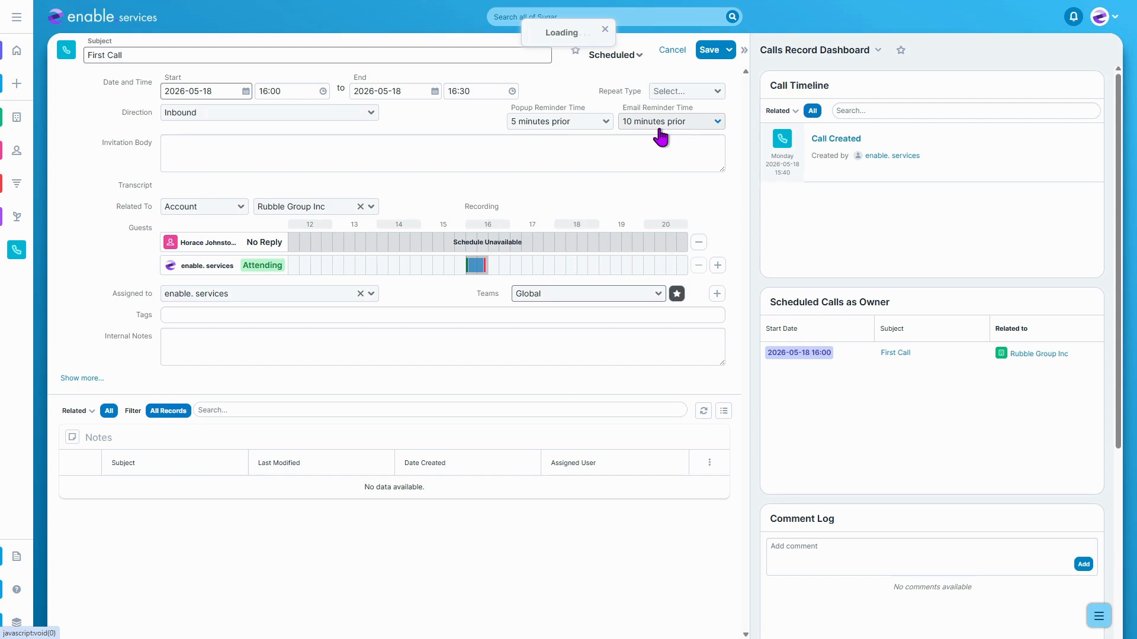
{"action": "left_click", "coordinate": [672, 50]}
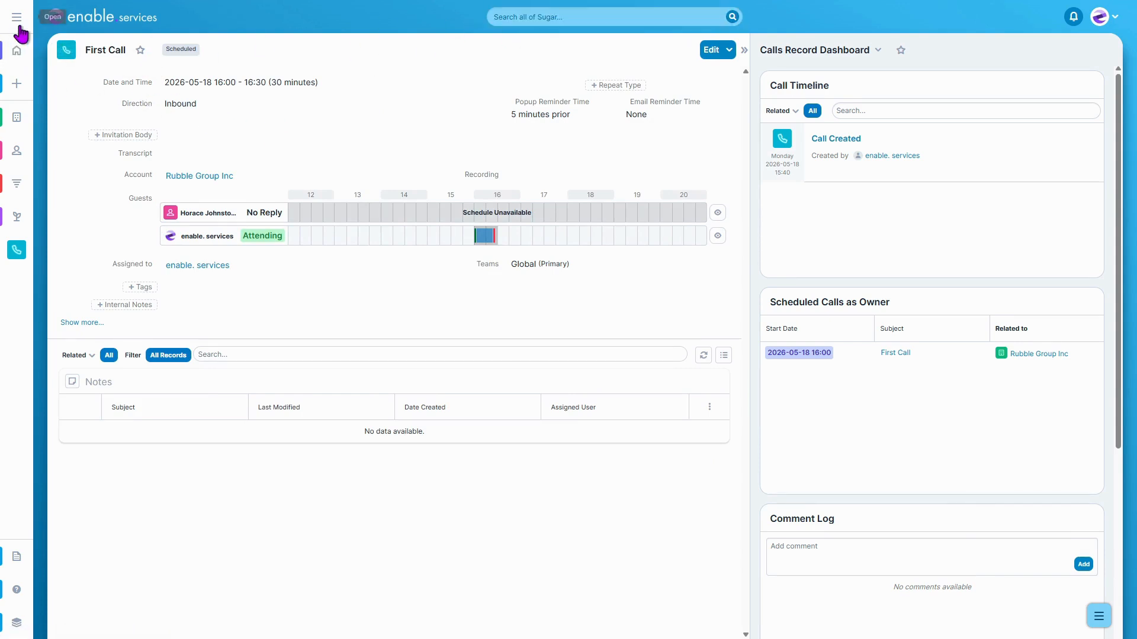
Go to the Emails module and open the Follow-up on proposal email related to South Sea Plumbing Products
{"action": "left_click", "coordinate": [18, 17]}
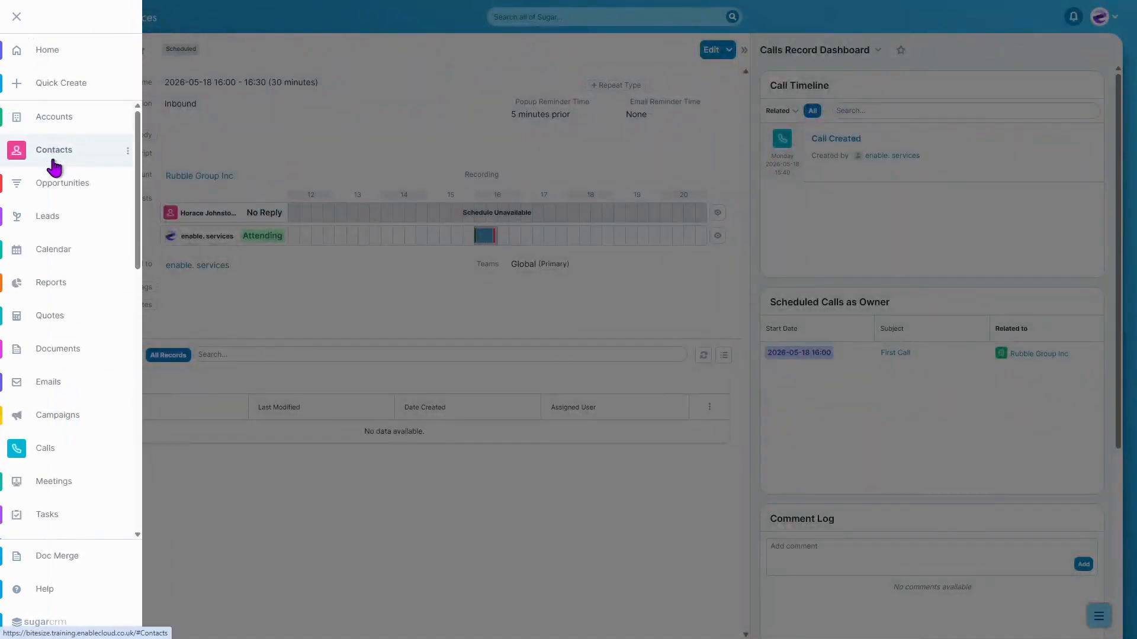
{"action": "left_click", "coordinate": [50, 382]}
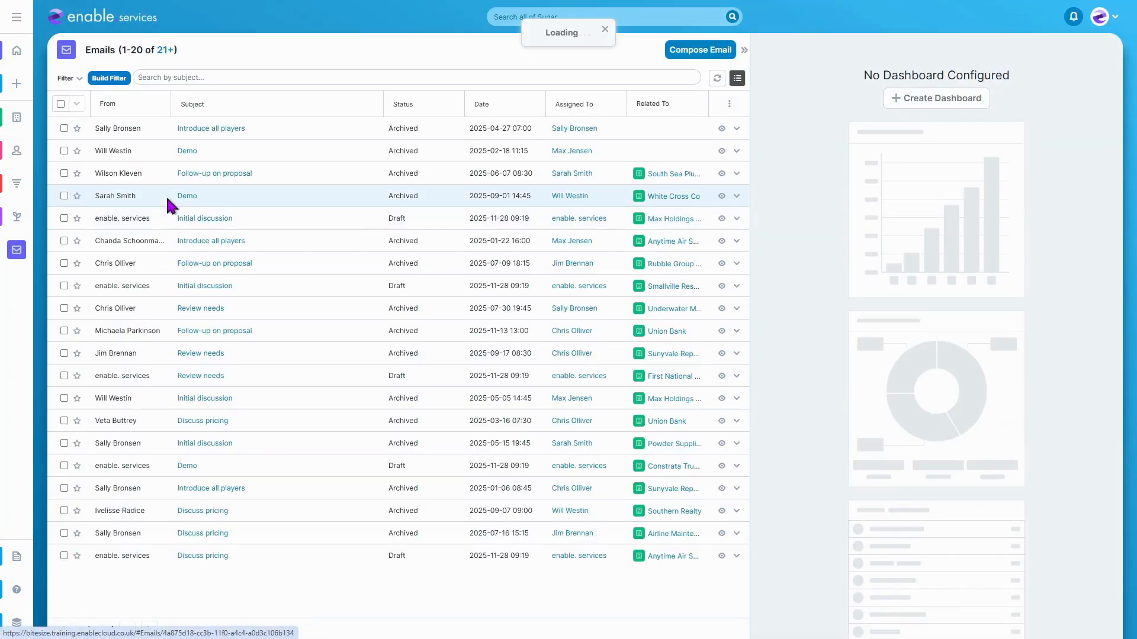
{"action": "left_click", "coordinate": [188, 174]}
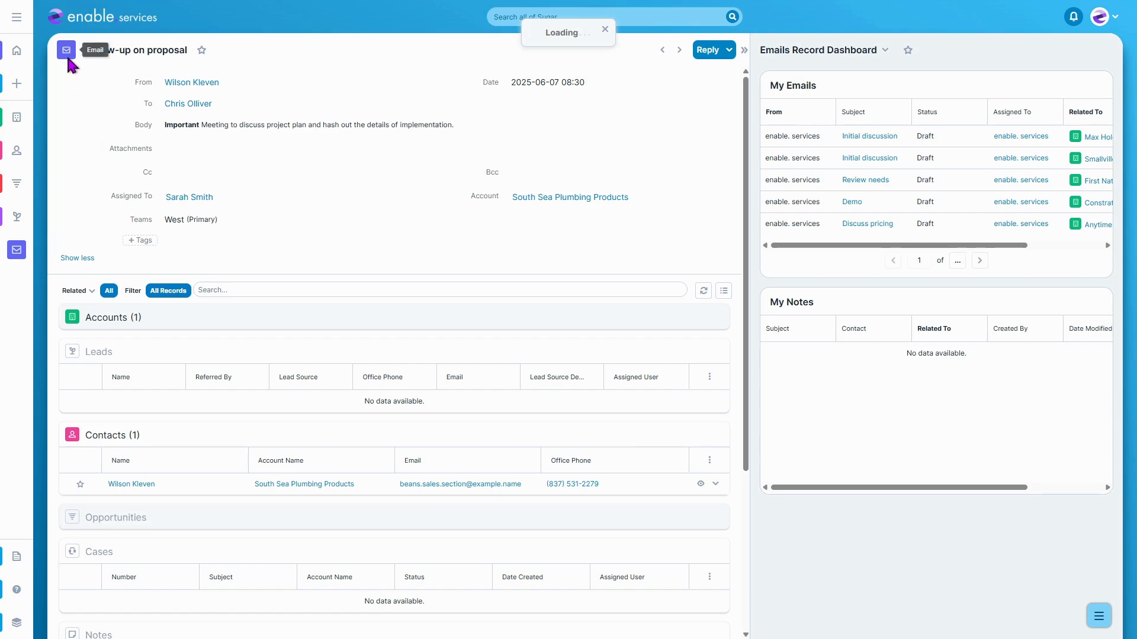
Return to the Emails list and examine its available filters without applying one
{"action": "left_click", "coordinate": [17, 250]}
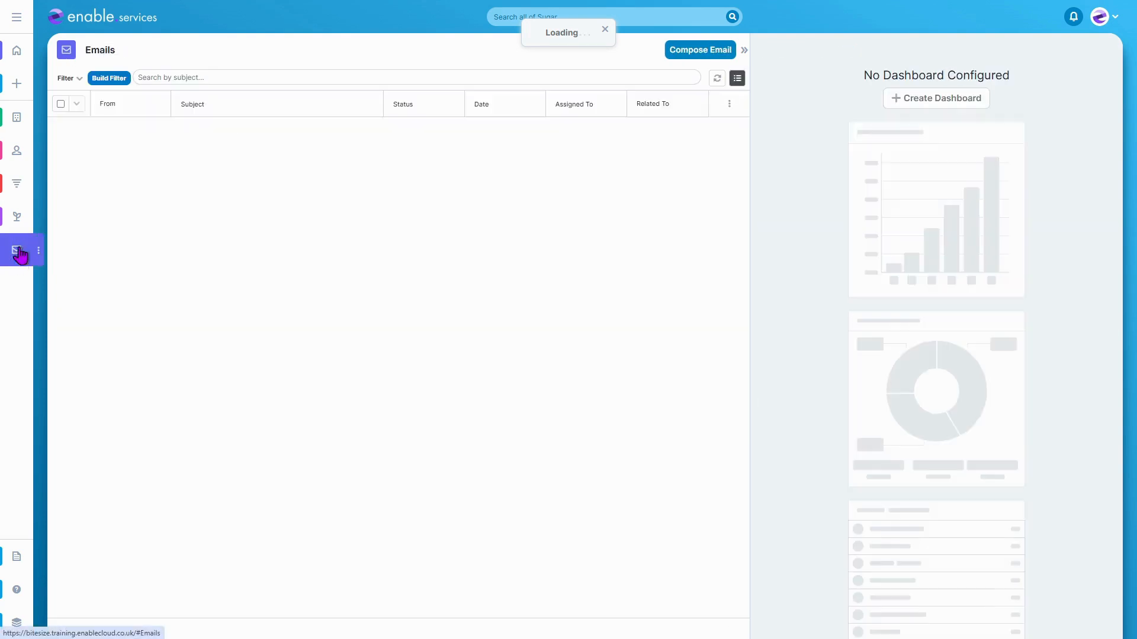
{"action": "left_click", "coordinate": [75, 81]}
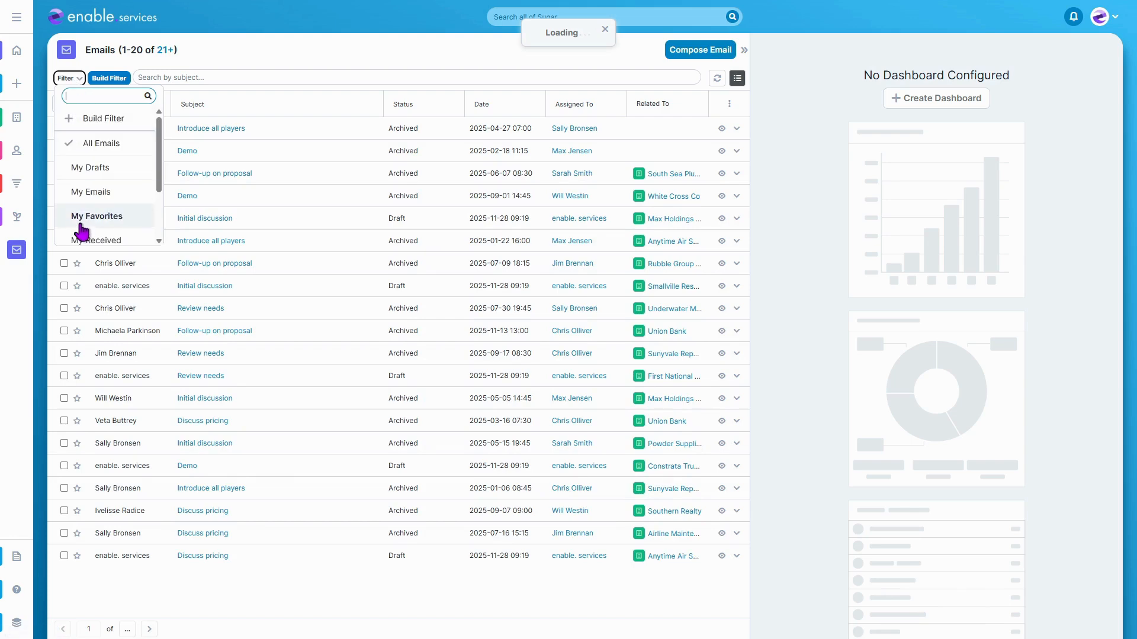
{"action": "left_click", "coordinate": [221, 55]}
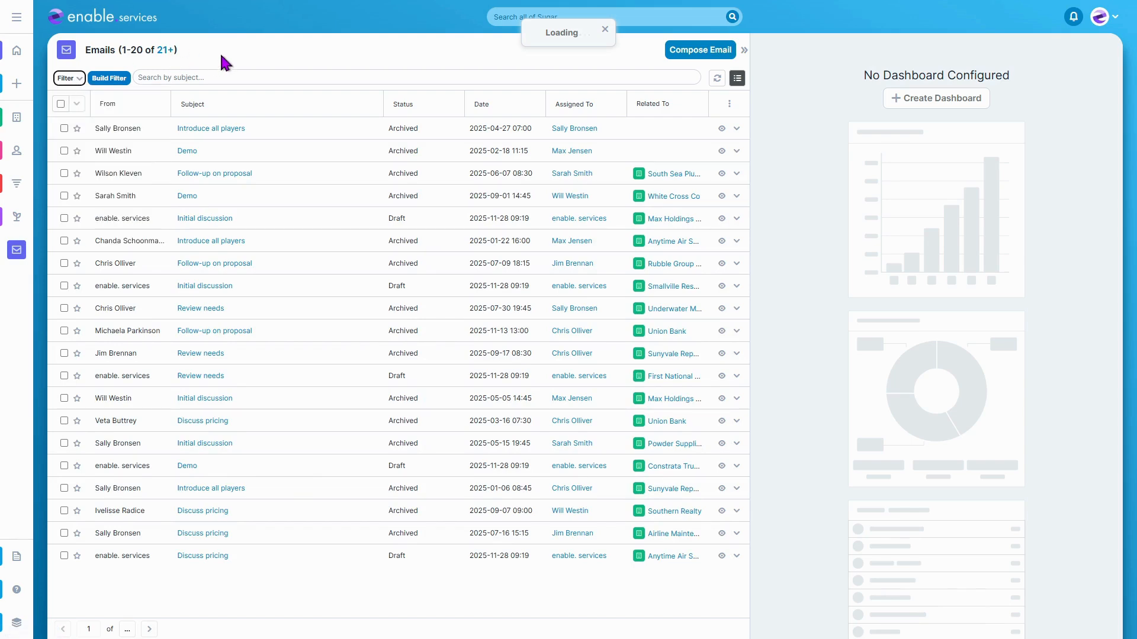
Reopen the South Sea Plumbing Products Follow-up on proposal email and change its Related To type to Opportunity
{"action": "left_click", "coordinate": [186, 174]}
{"action": "double_click", "coordinate": [471, 201]}
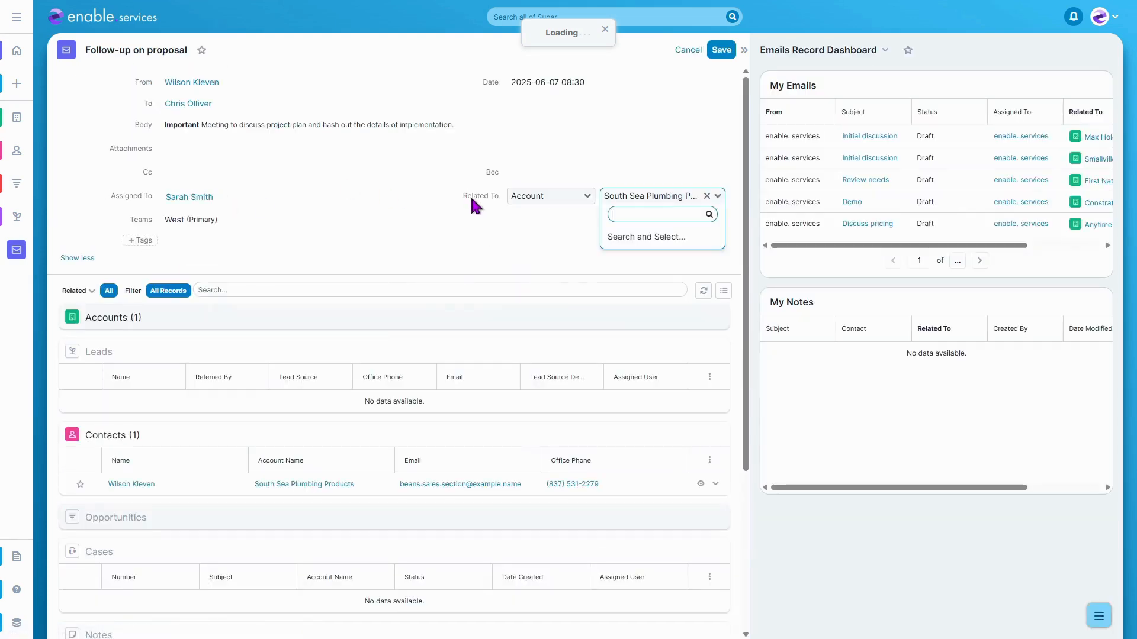
{"action": "left_click", "coordinate": [525, 202]}
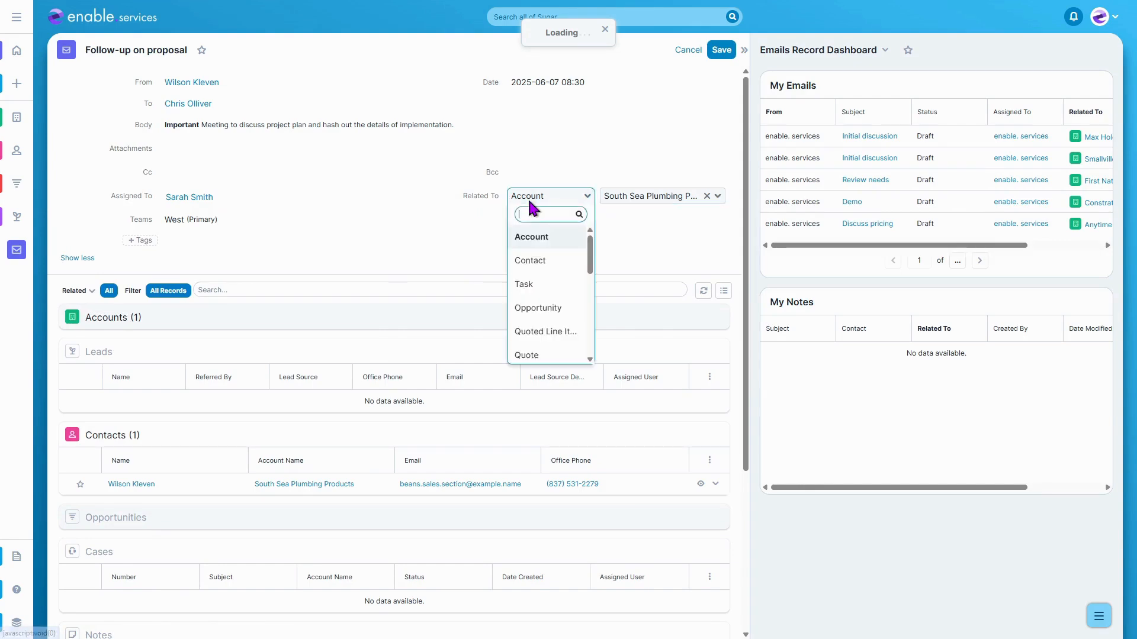
{"action": "left_click", "coordinate": [540, 309]}
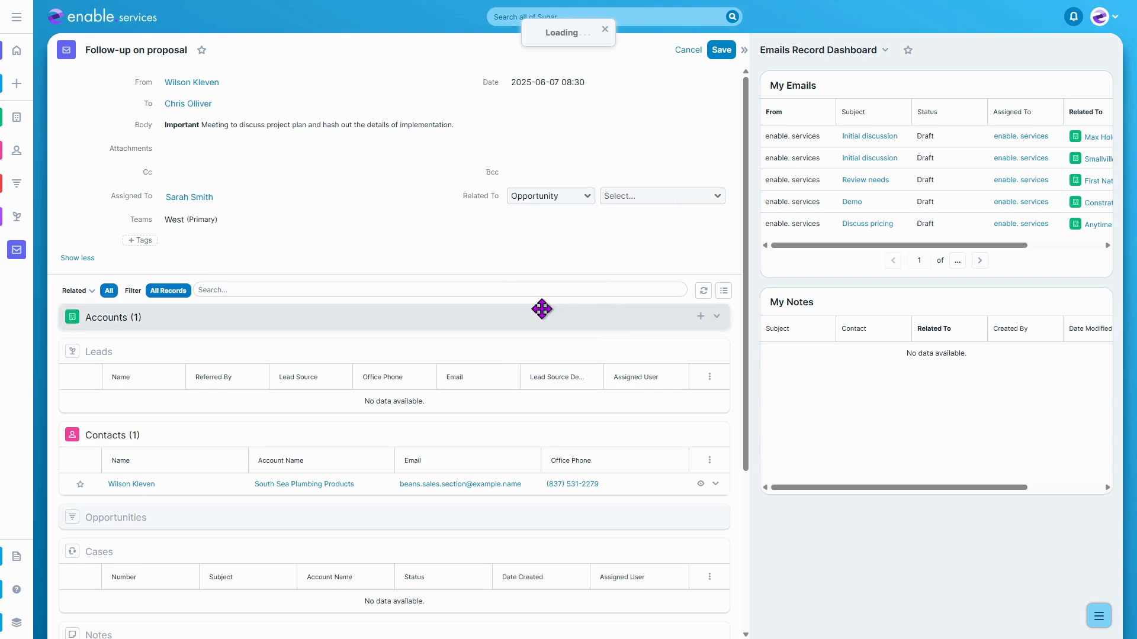
Search and select the Equipment for new office opportunity of Nelson Inc as the email's related record and save the email
{"action": "left_click", "coordinate": [617, 197]}
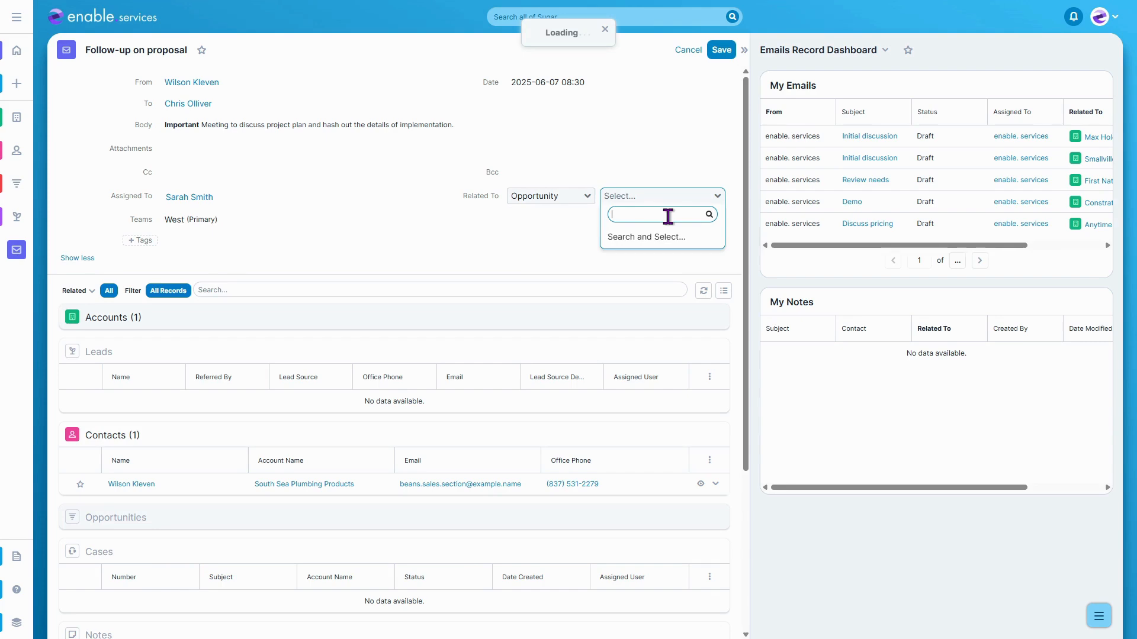
{"action": "left_click", "coordinate": [665, 237]}
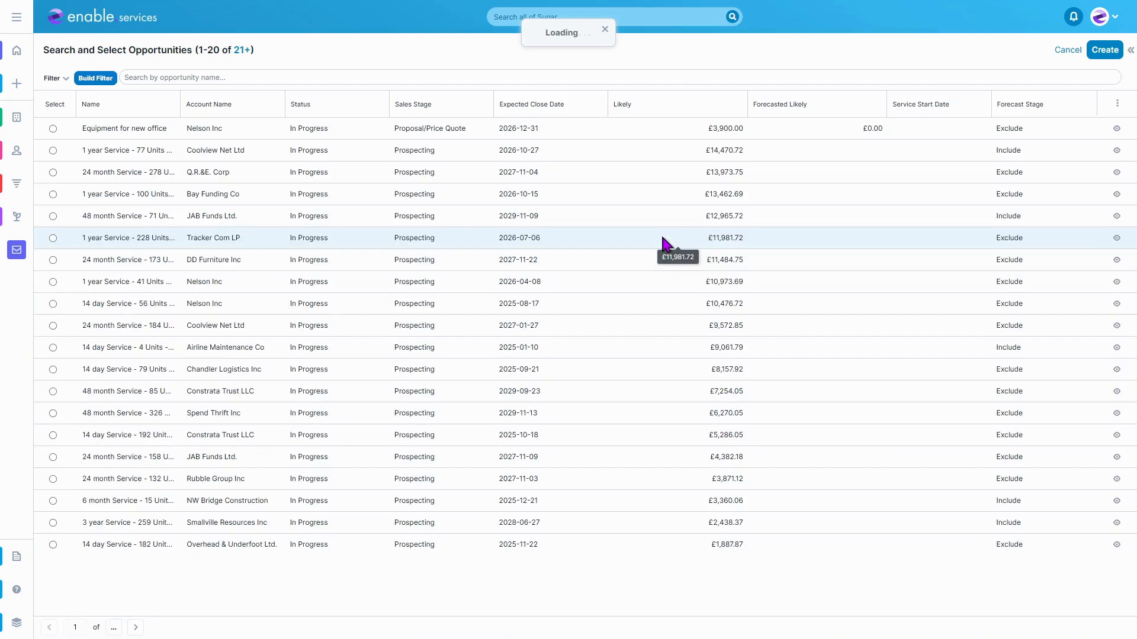
{"action": "left_click", "coordinate": [161, 78]}
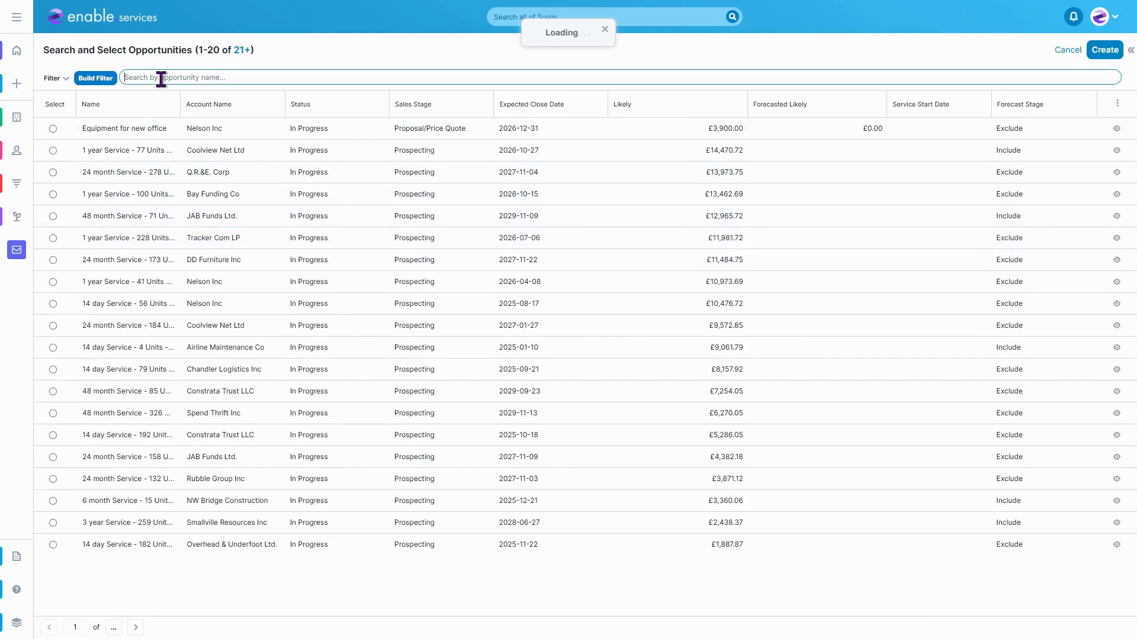
{"action": "left_click", "coordinate": [58, 73]}
{"action": "left_click", "coordinate": [153, 75]}
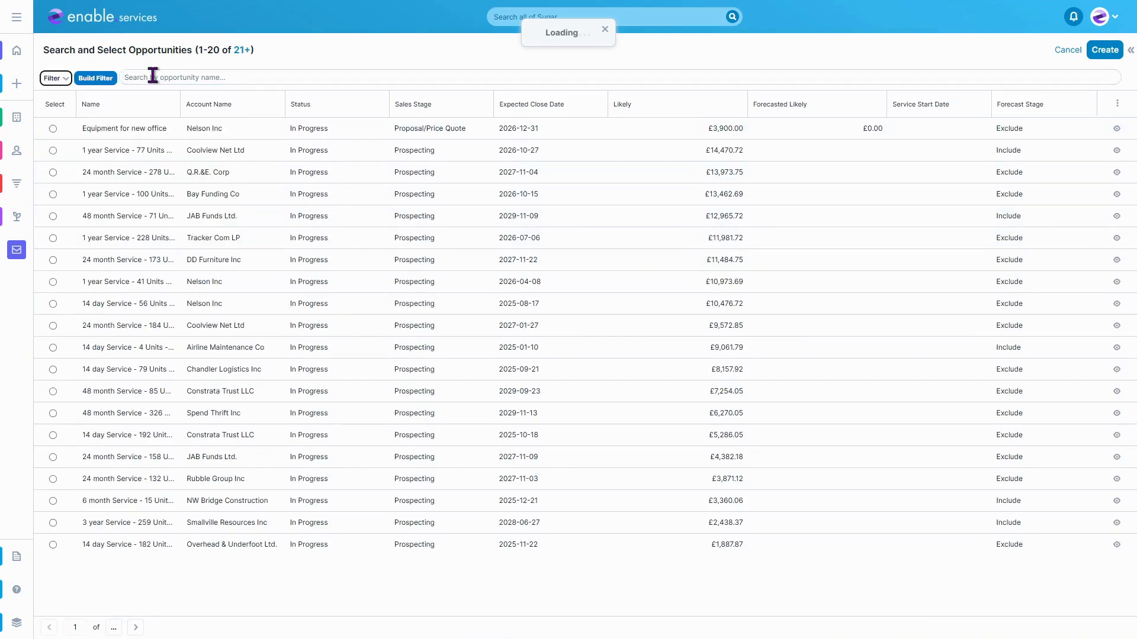
{"action": "left_click", "coordinate": [52, 129]}
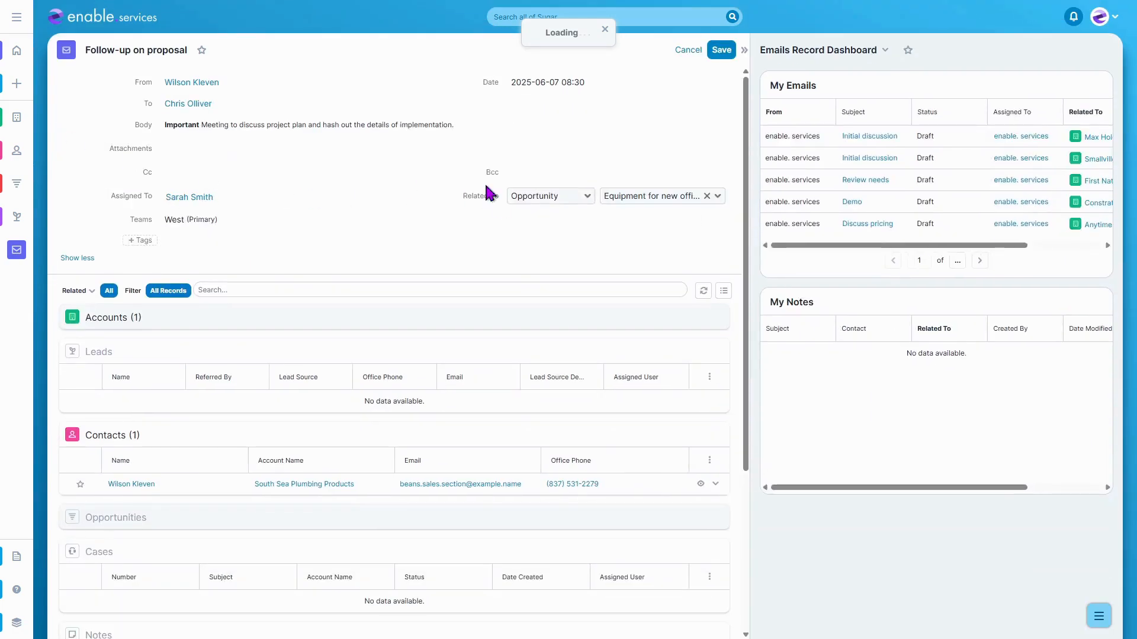
{"action": "left_click", "coordinate": [721, 50]}
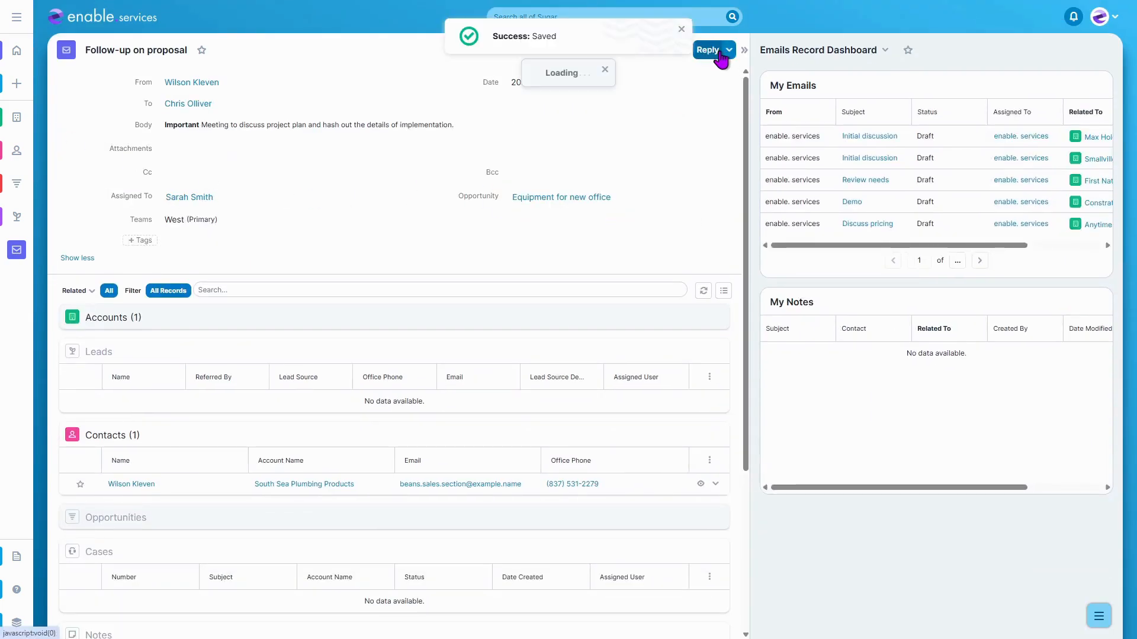
Open the related Equipment for new office opportunity and expand its Emails subpanel to check for the archived Follow-up on proposal email
{"action": "left_click", "coordinate": [558, 198]}
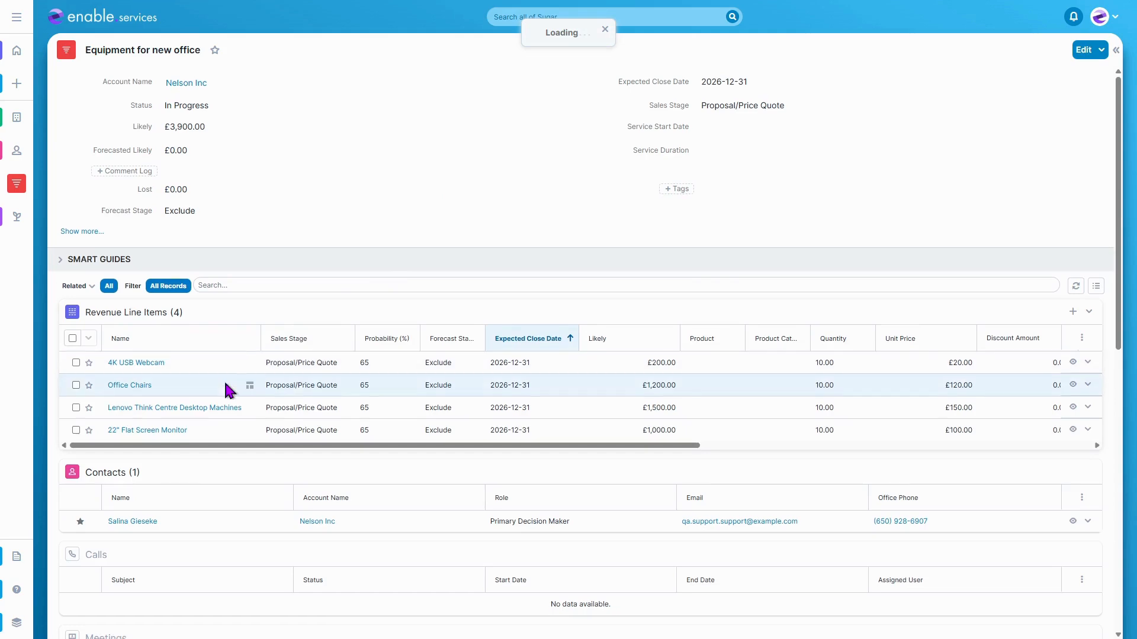
{"action": "scroll", "coordinate": [227, 391], "scroll_direction": "down", "scroll_amount": 3}
{"action": "scroll", "coordinate": [226, 391], "scroll_direction": "down", "scroll_amount": 6}
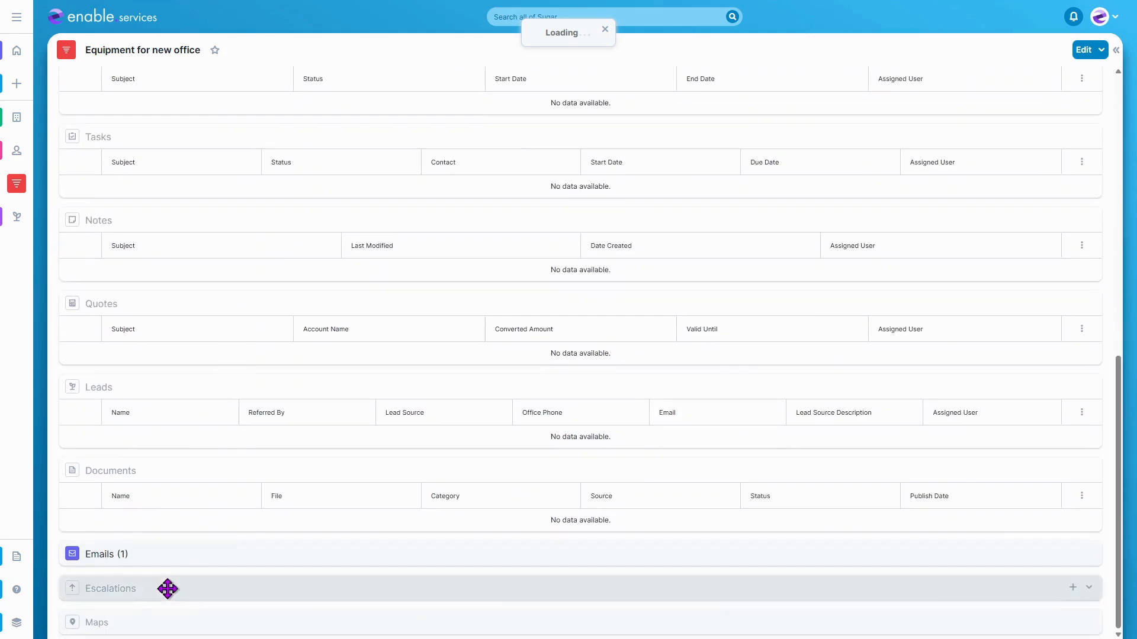
{"action": "left_click", "coordinate": [168, 559]}
{"action": "scroll", "coordinate": [160, 563], "scroll_direction": "down", "scroll_amount": 1}
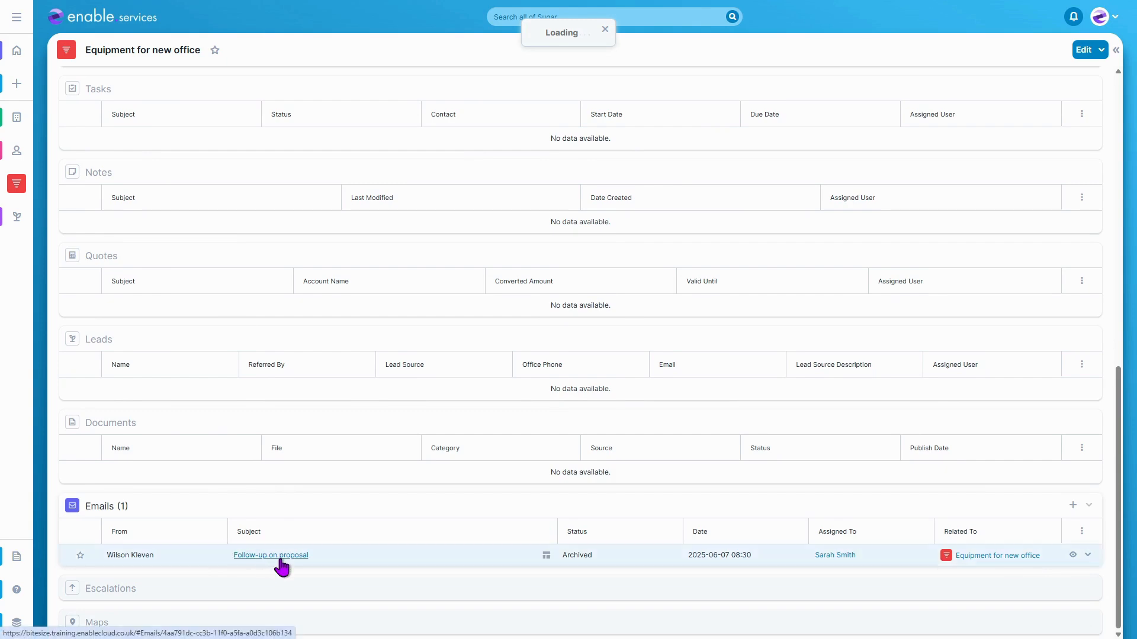
{"action": "scroll", "coordinate": [277, 533], "scroll_direction": "up", "scroll_amount": 8}
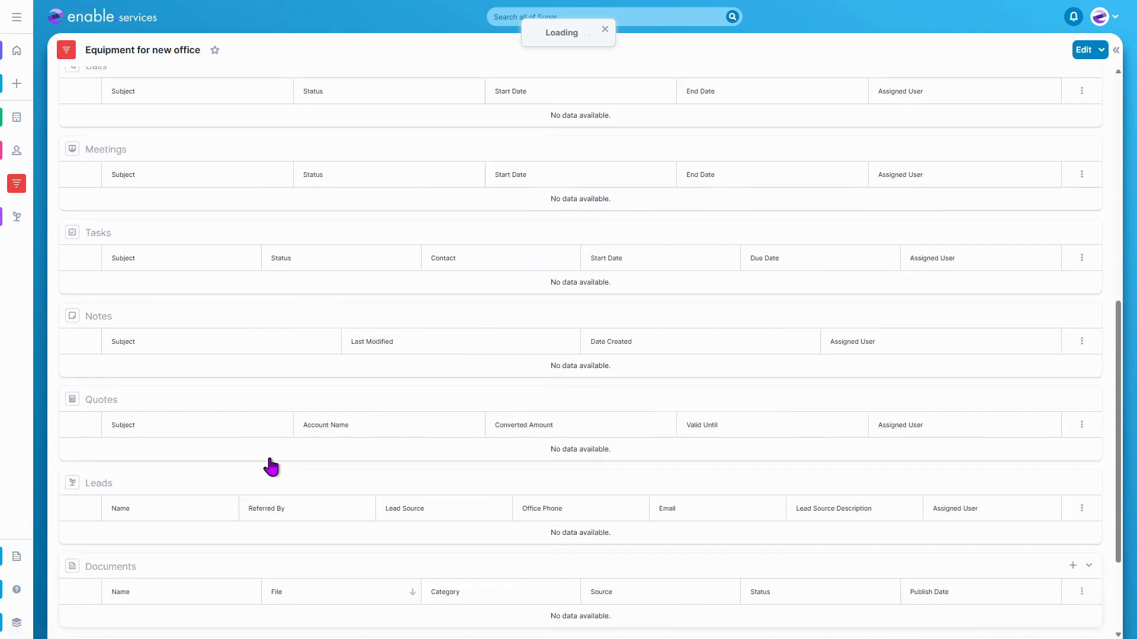